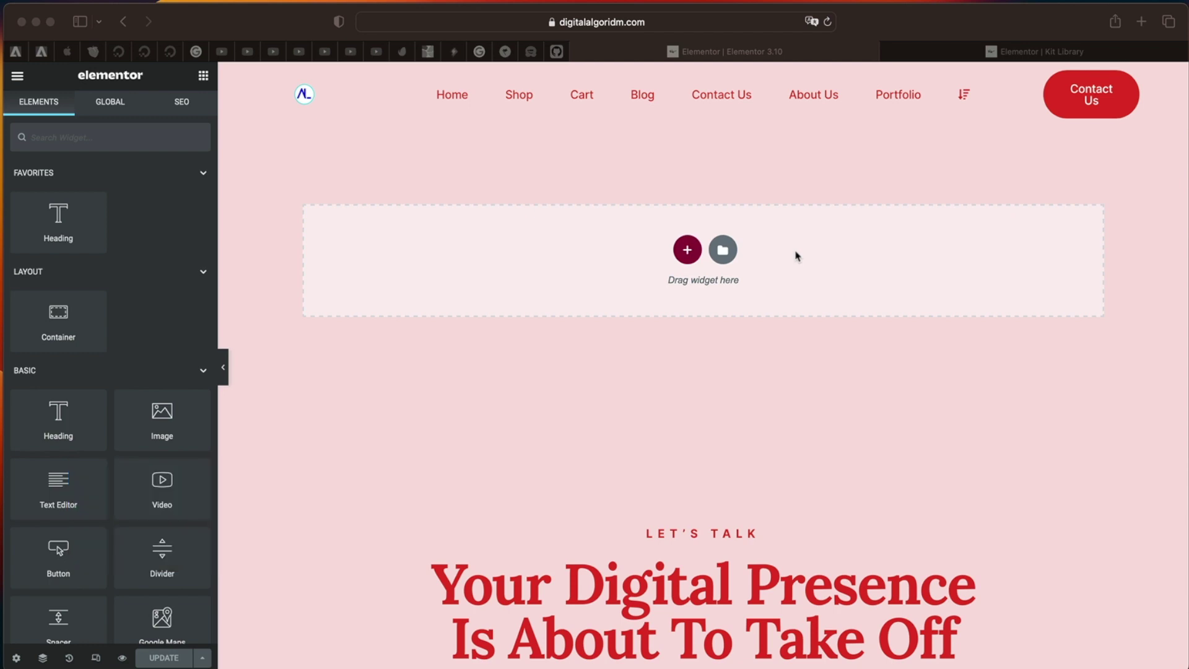
- Insert the ERROR 404 block from the template library into the empty page area
click(506, 294)
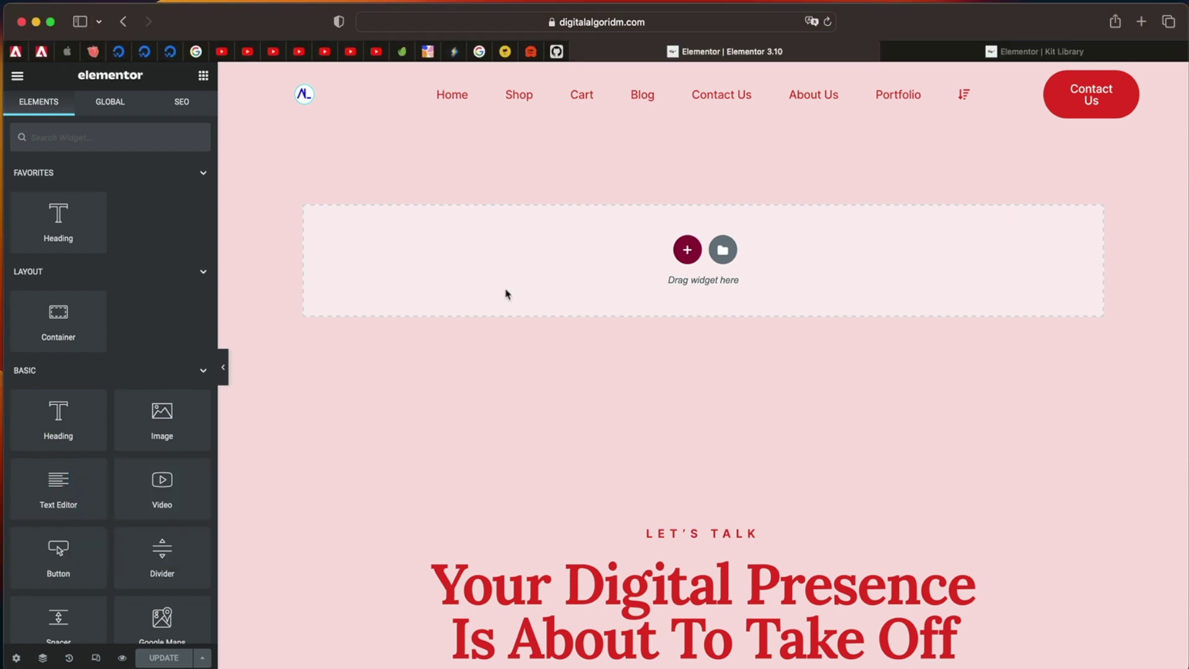
click(723, 251)
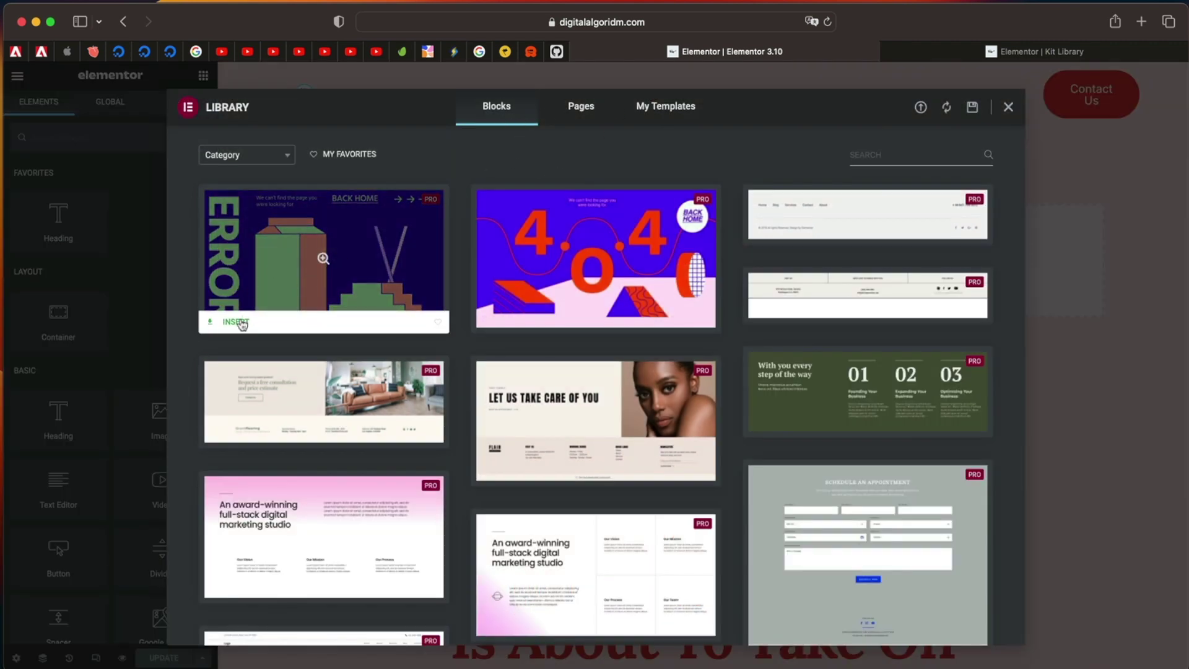
click(240, 323)
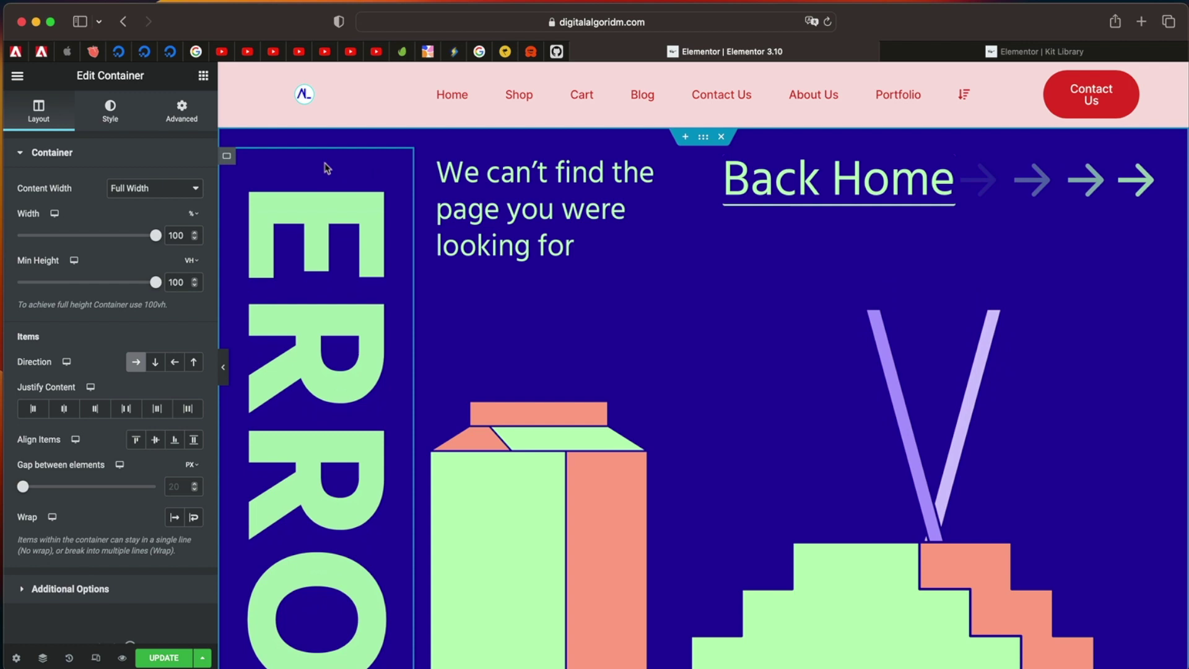
- Select the text, Back Home and illustration containers to inspect their layout settings
click(472, 160)
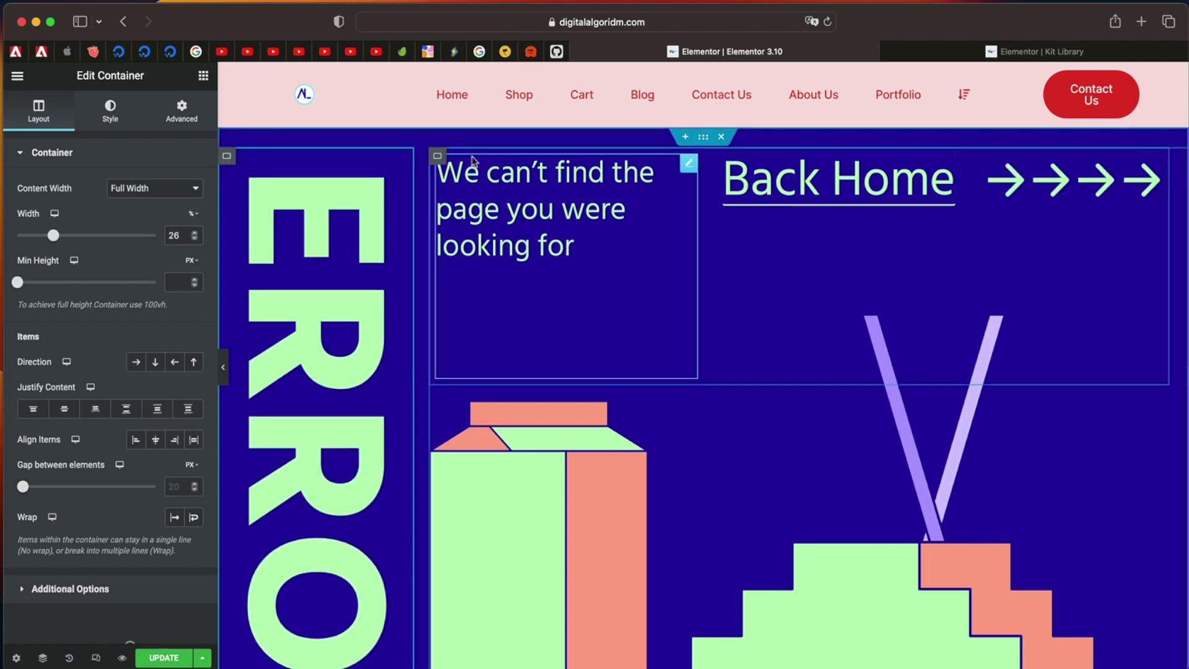
click(722, 206)
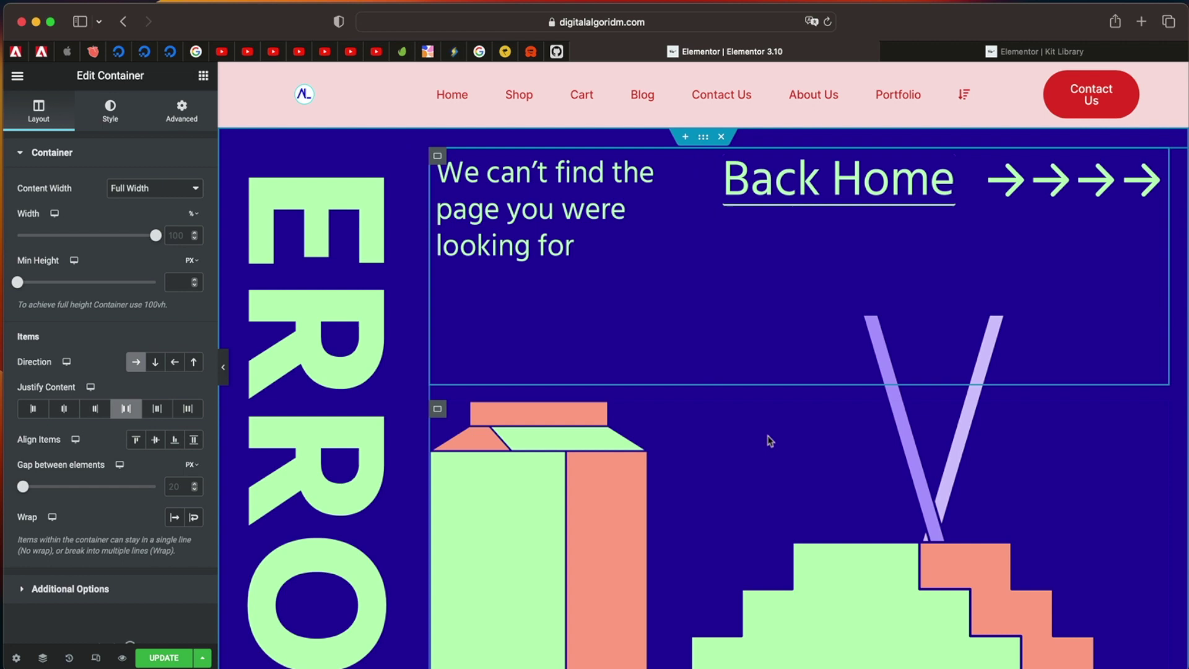
scroll(416, 371, down, 3)
scroll(588, 378, up, 2)
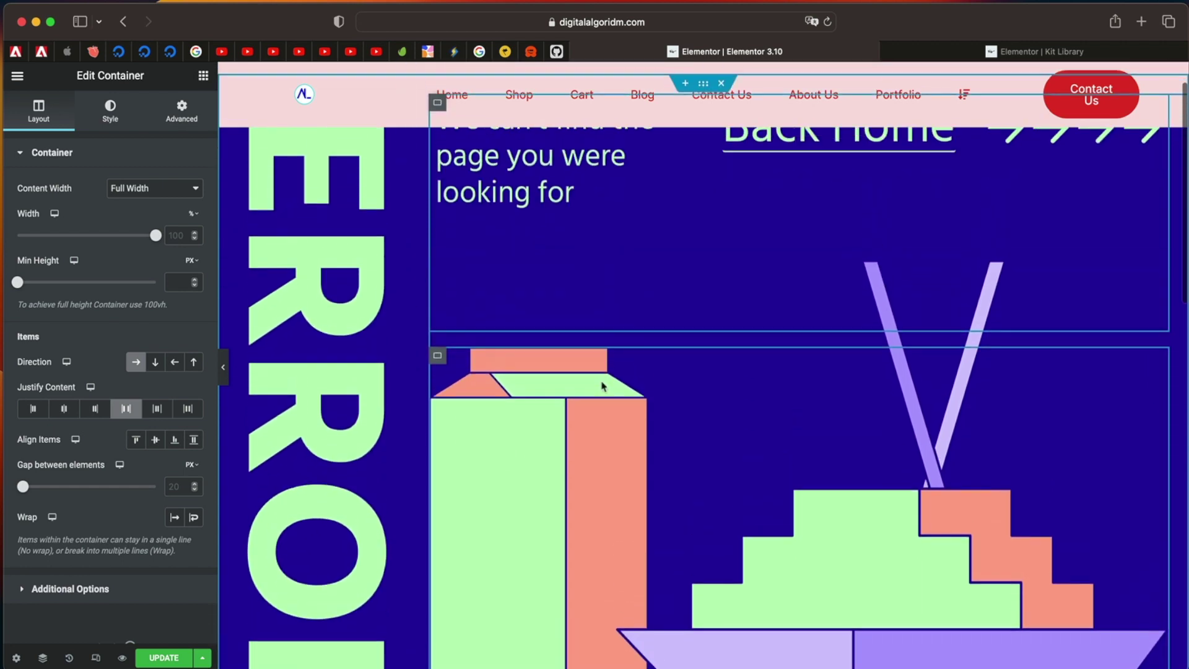
click(438, 359)
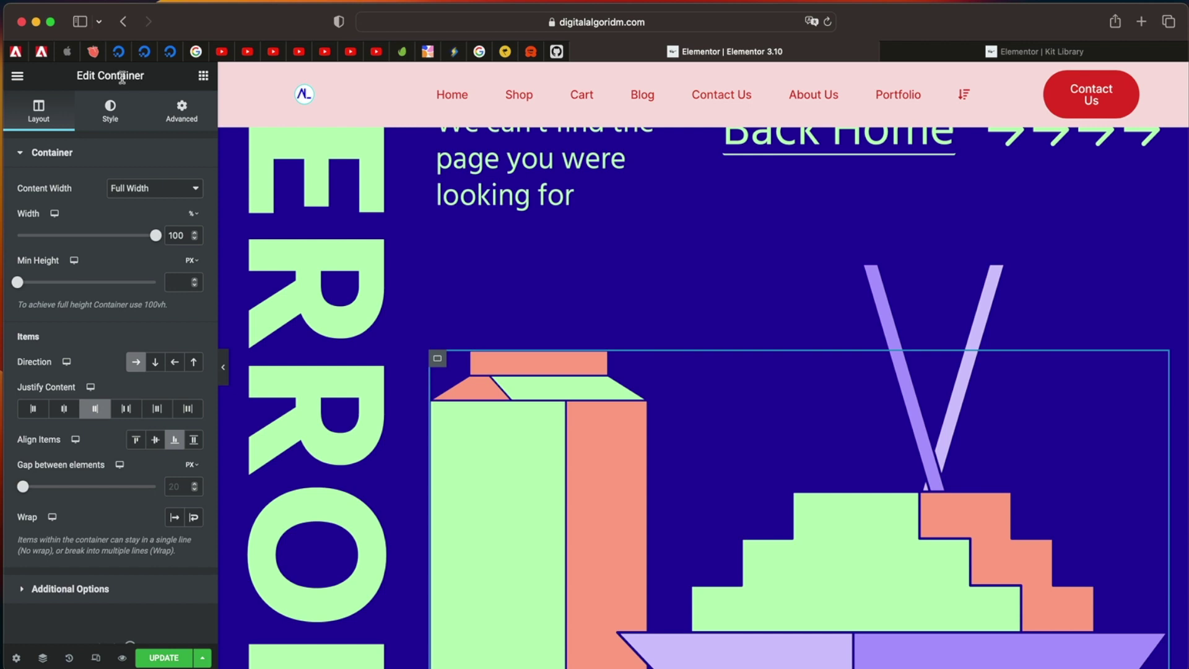
double_click(122, 77)
scroll(581, 281, up, 2)
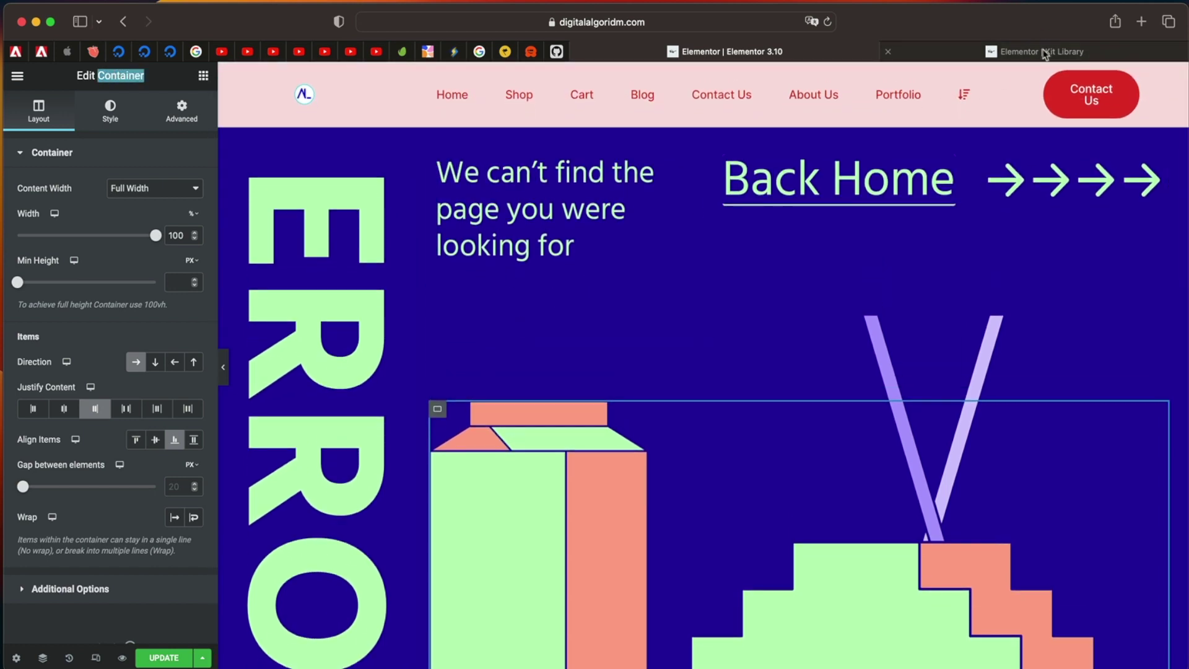
- Open the Digital Marketing Studio kit in the Kit Library and view its page list
click(1047, 51)
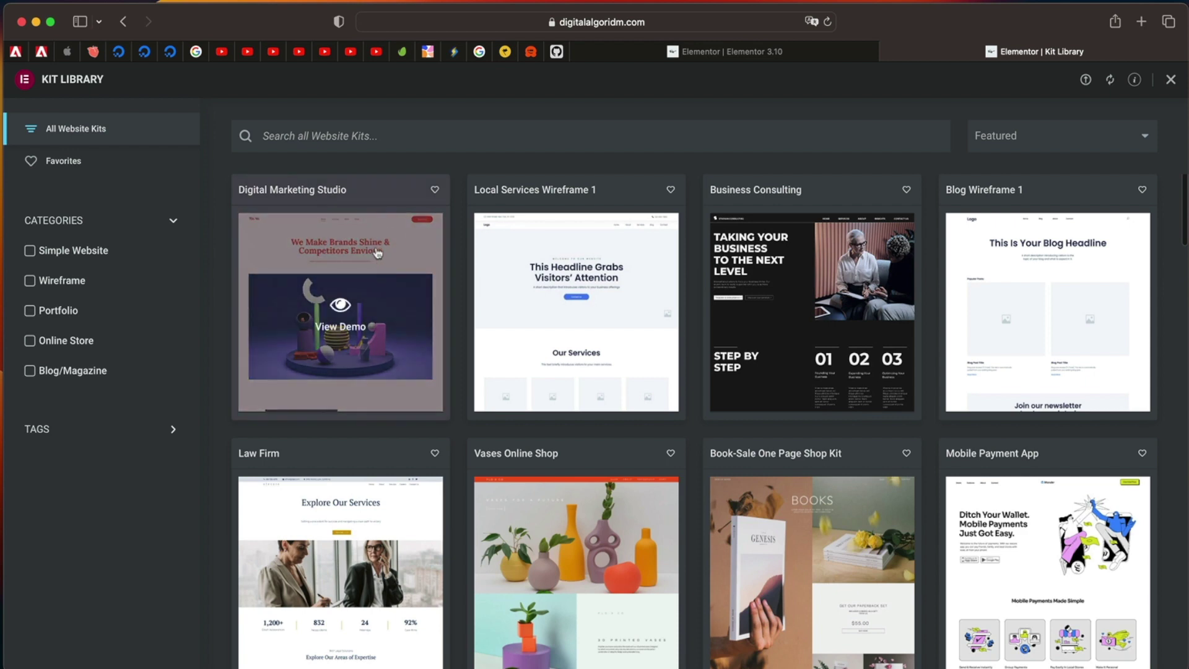
click(378, 251)
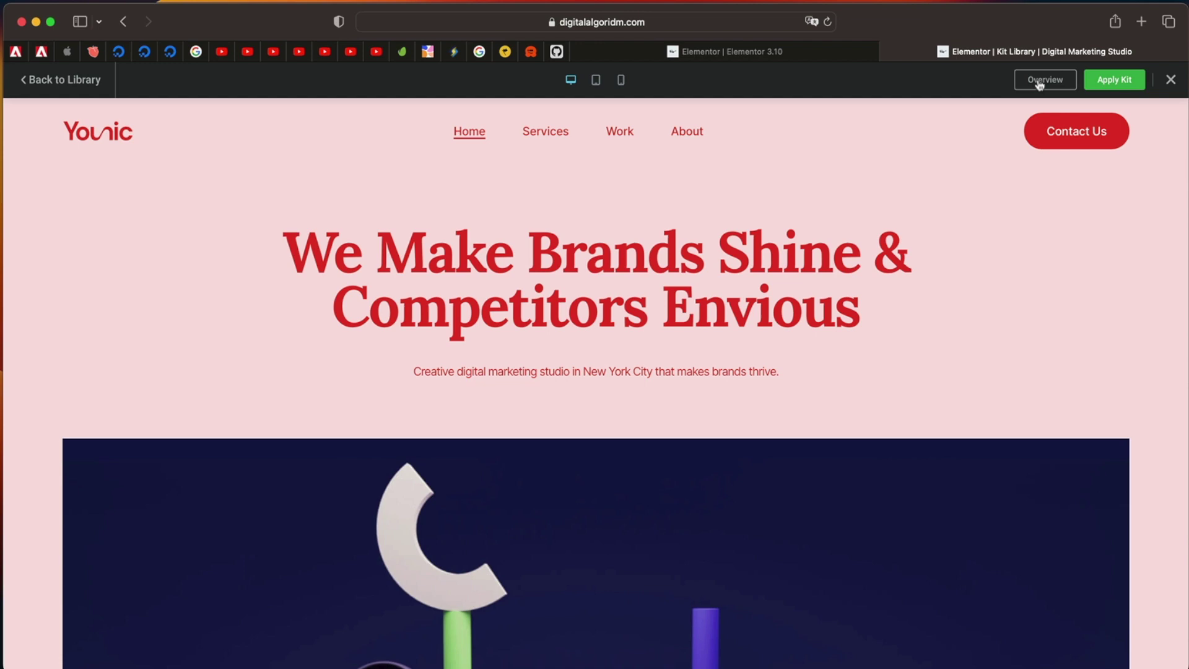
click(1041, 85)
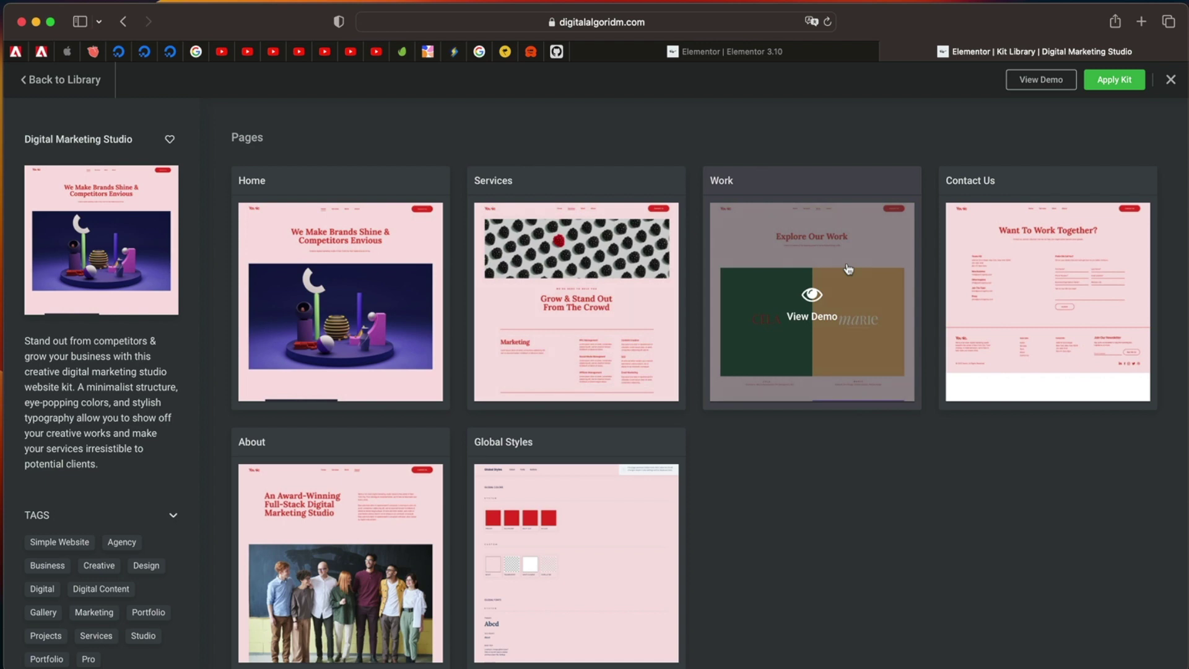
scroll(849, 269, down, 2)
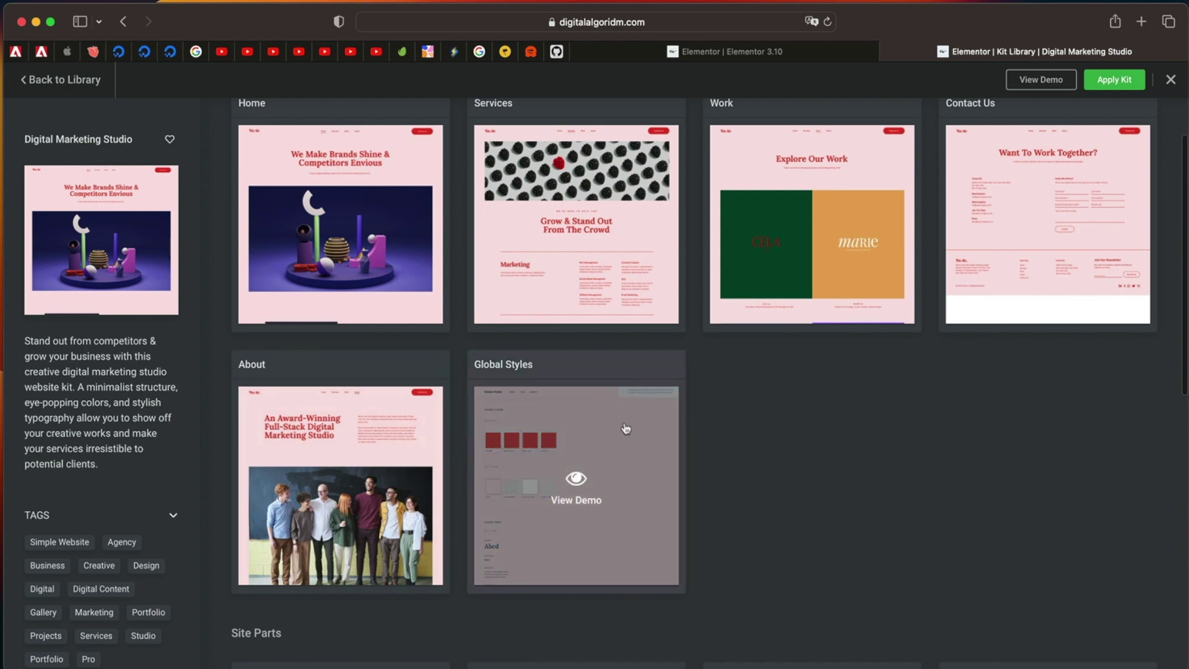
- Preview the kit's Global Styles page, scrolling through its Colors, Fonts and Buttons
click(607, 432)
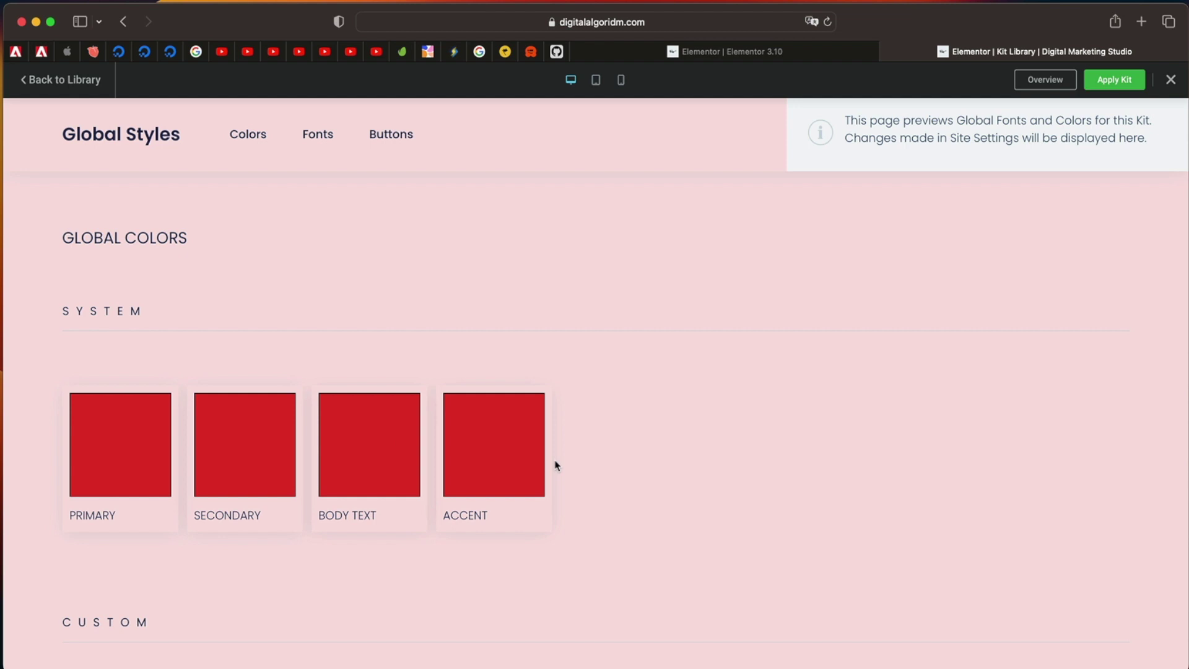
scroll(556, 465, down, 5)
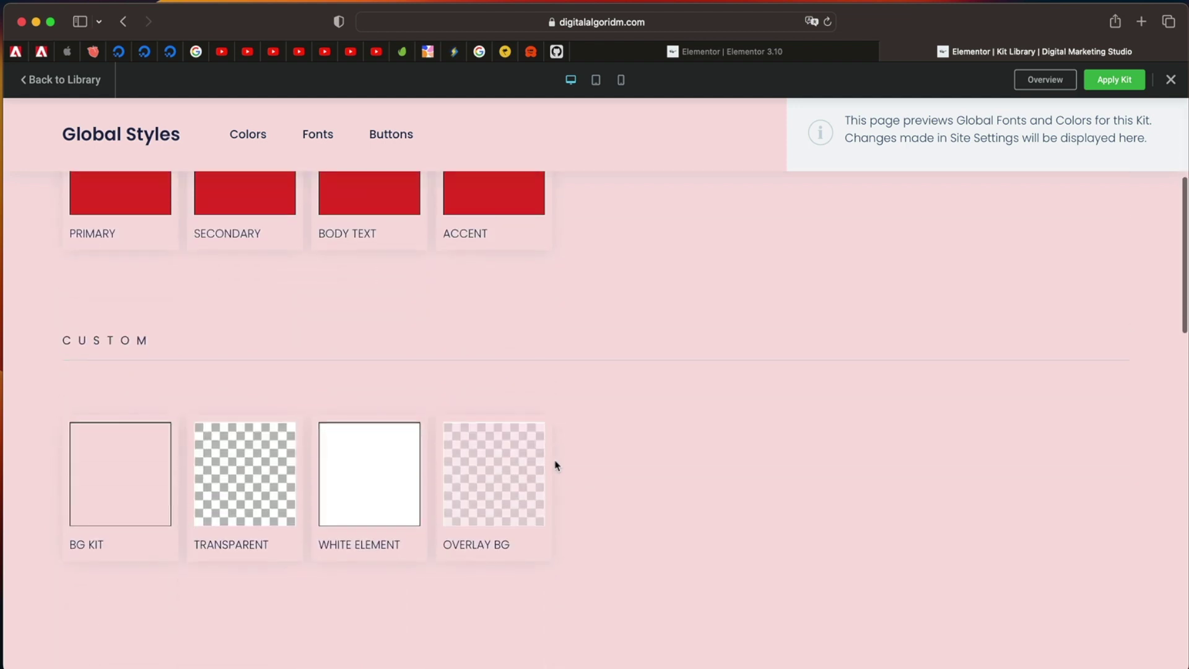
scroll(556, 465, down, 2)
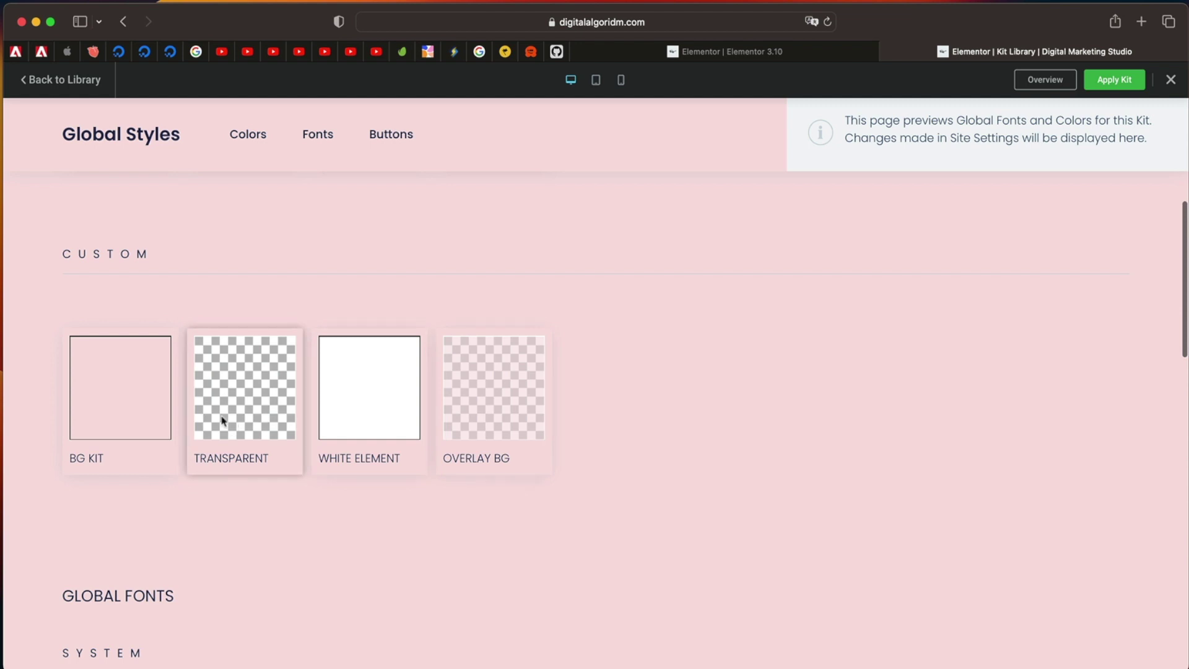
scroll(186, 495, down, 8)
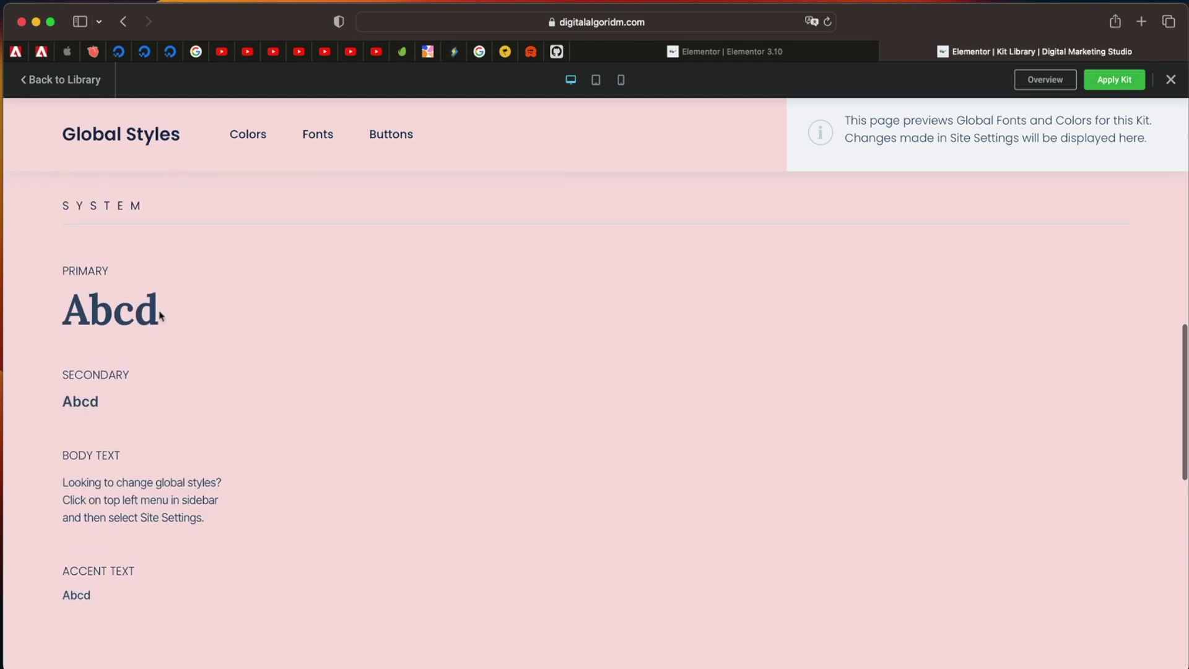
scroll(160, 316, down, 12)
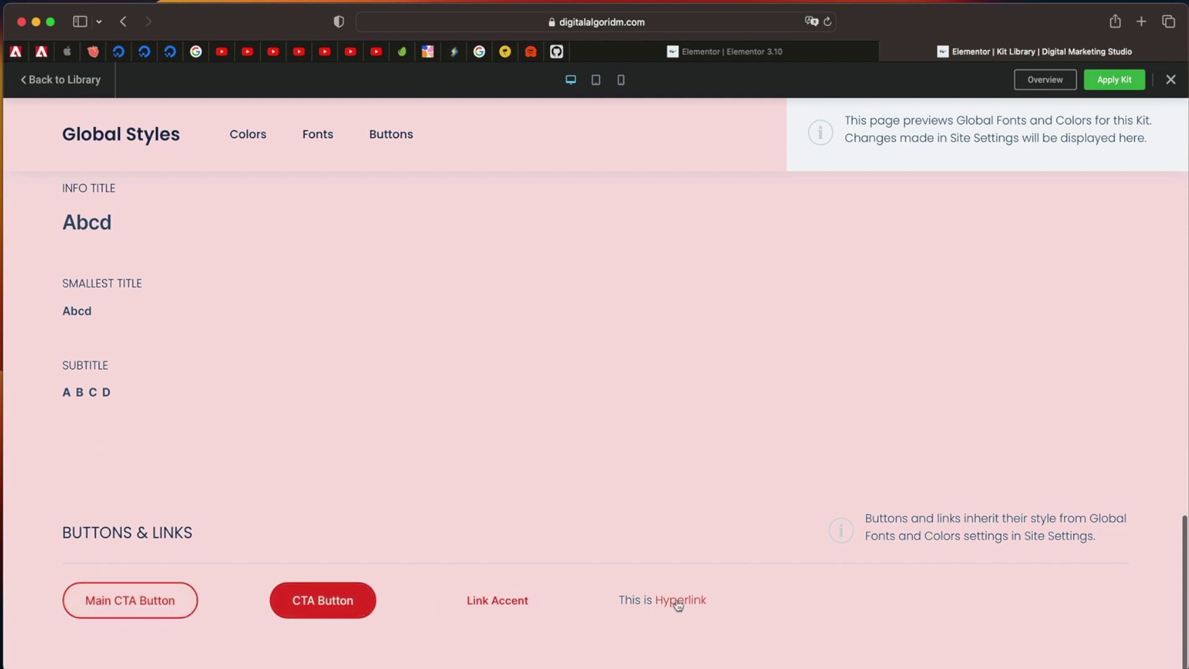
scroll(466, 404, up, 1)
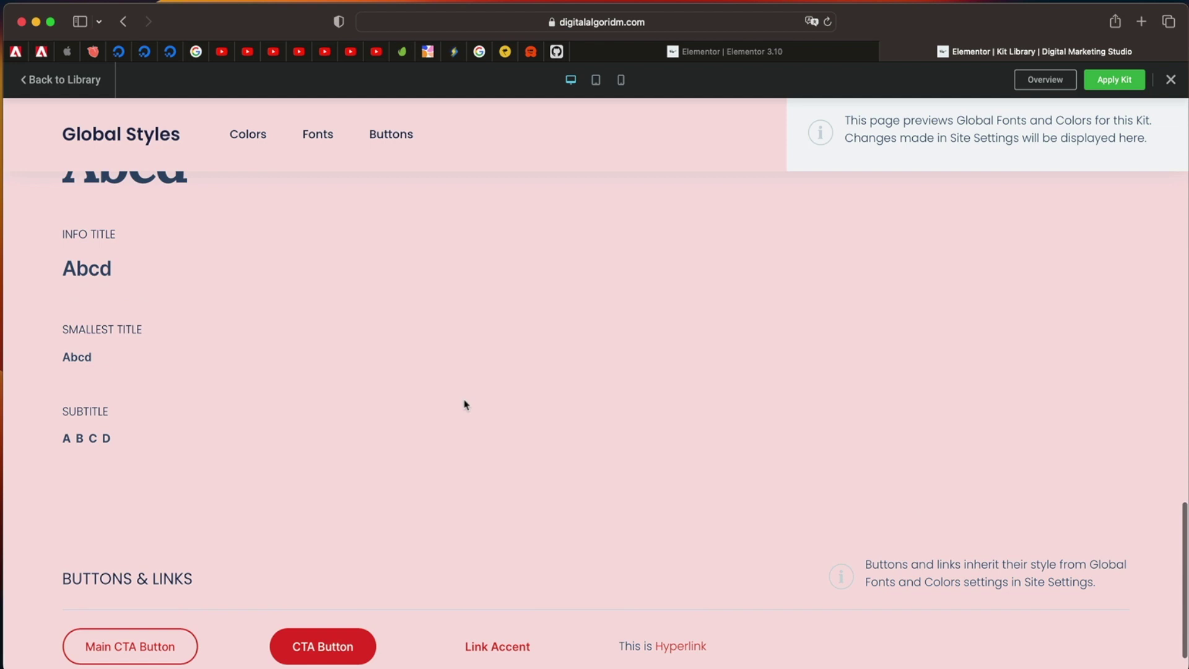
scroll(465, 404, up, 10)
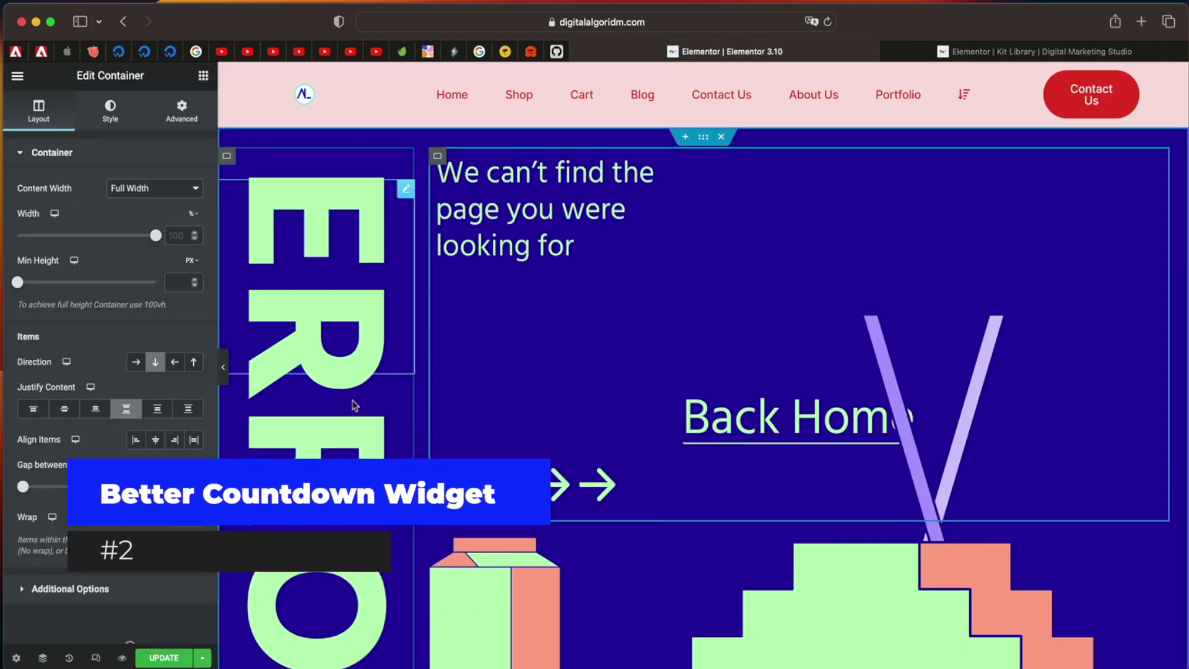
- Search 'coun' and drag a Countdown widget above the 404 heading text
click(205, 75)
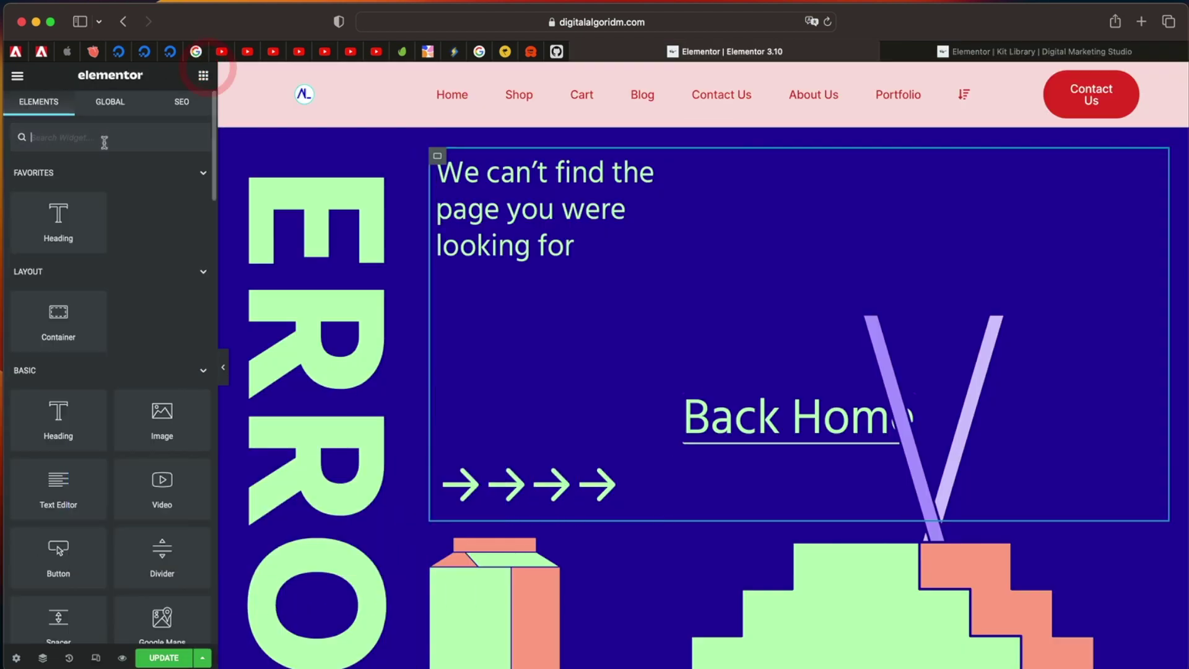
text(coun)
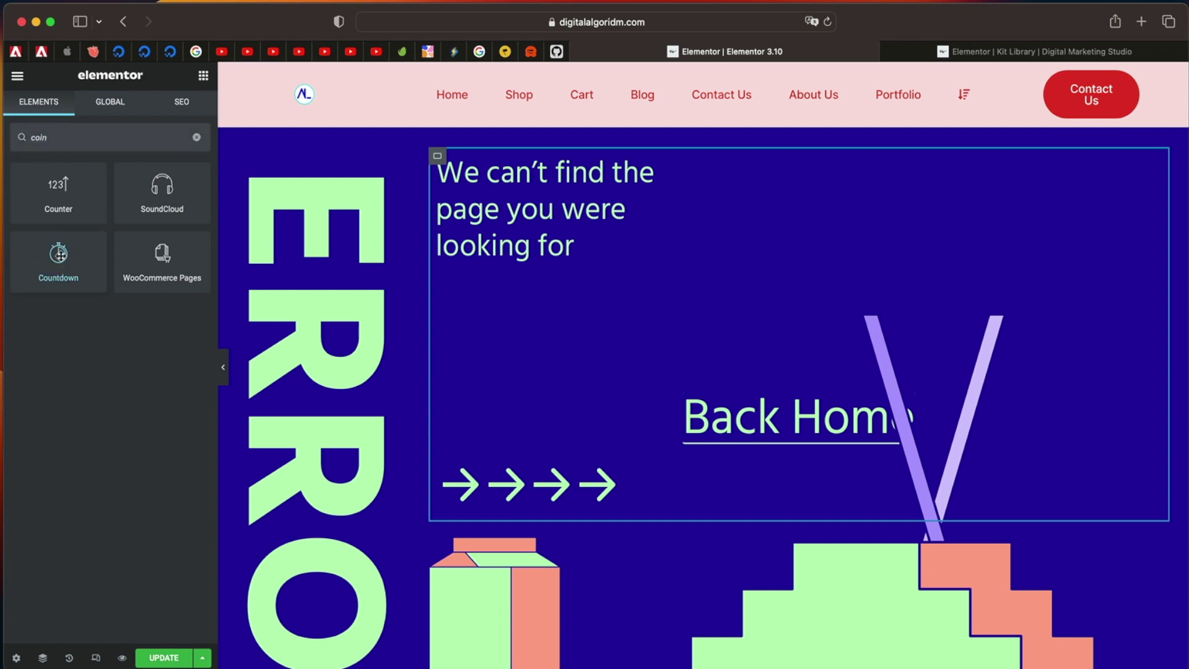
drag(60, 254, 614, 254)
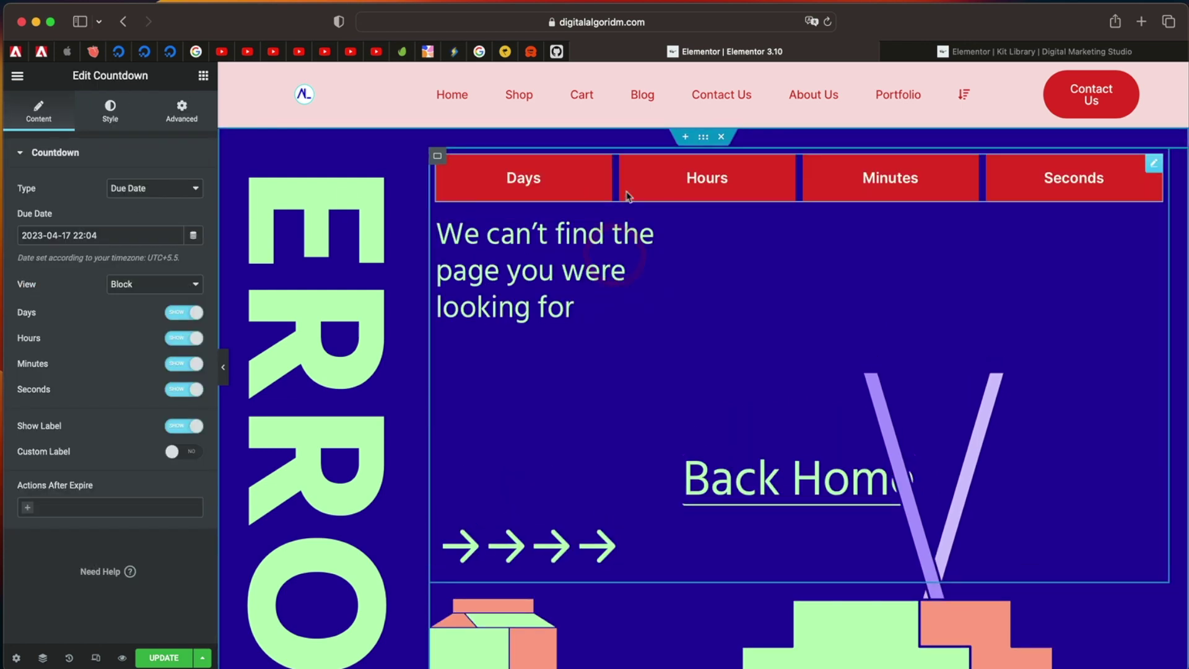
- Set the countdown's due date to 24 May 2023
click(194, 235)
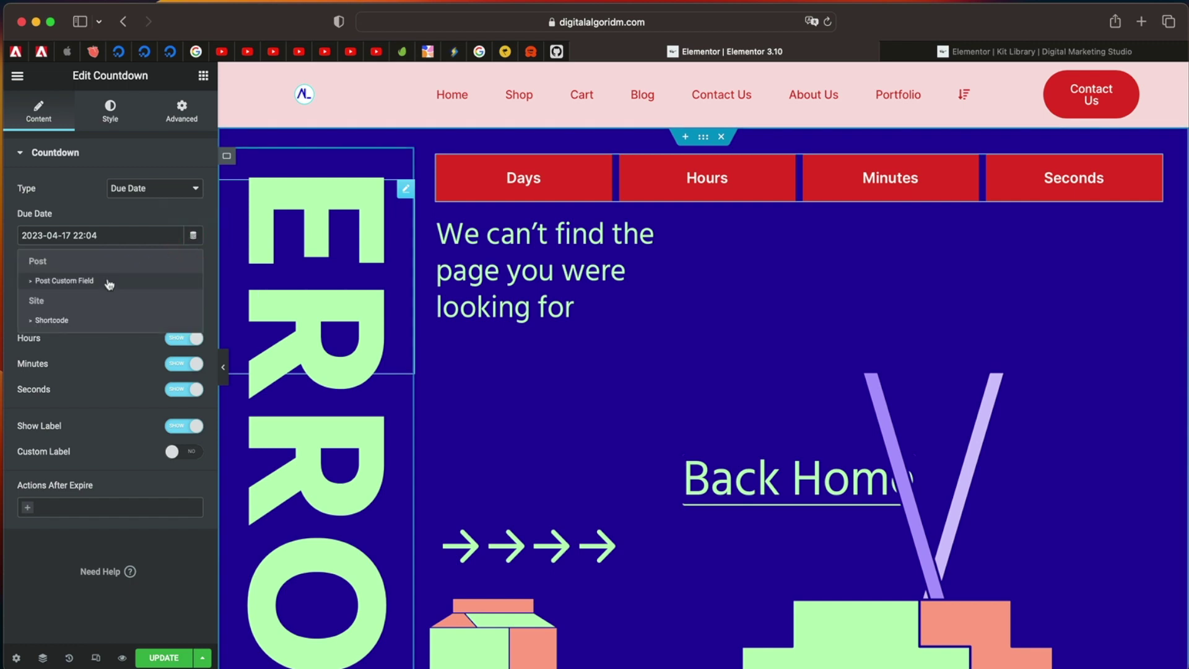
click(149, 237)
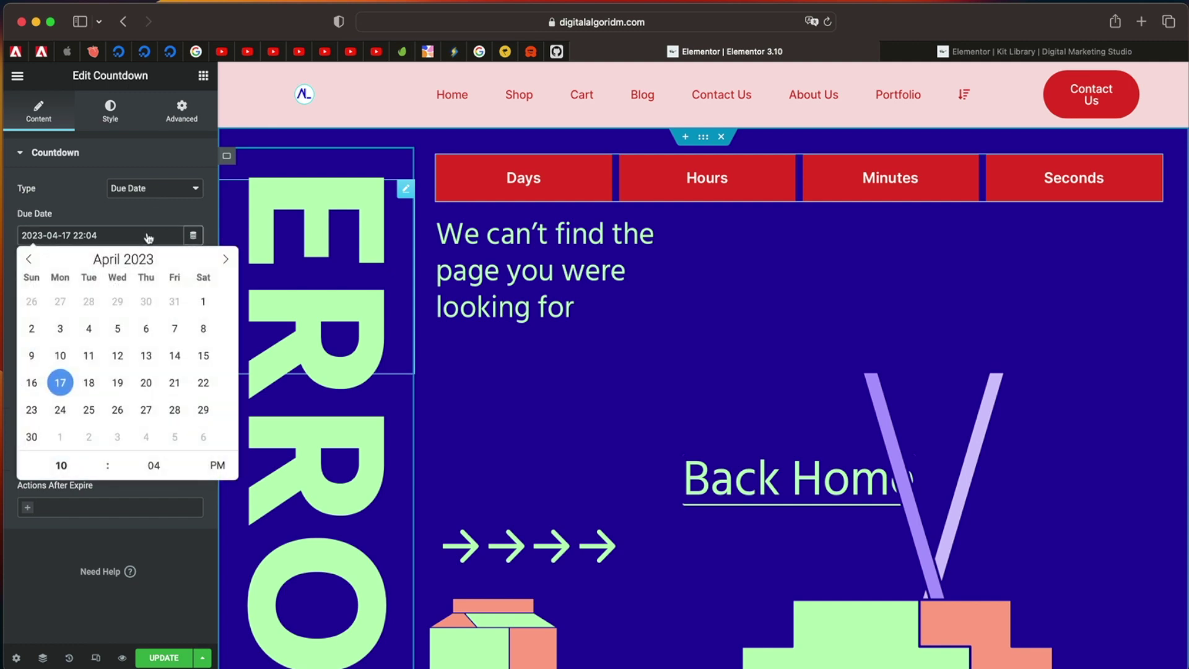
click(226, 258)
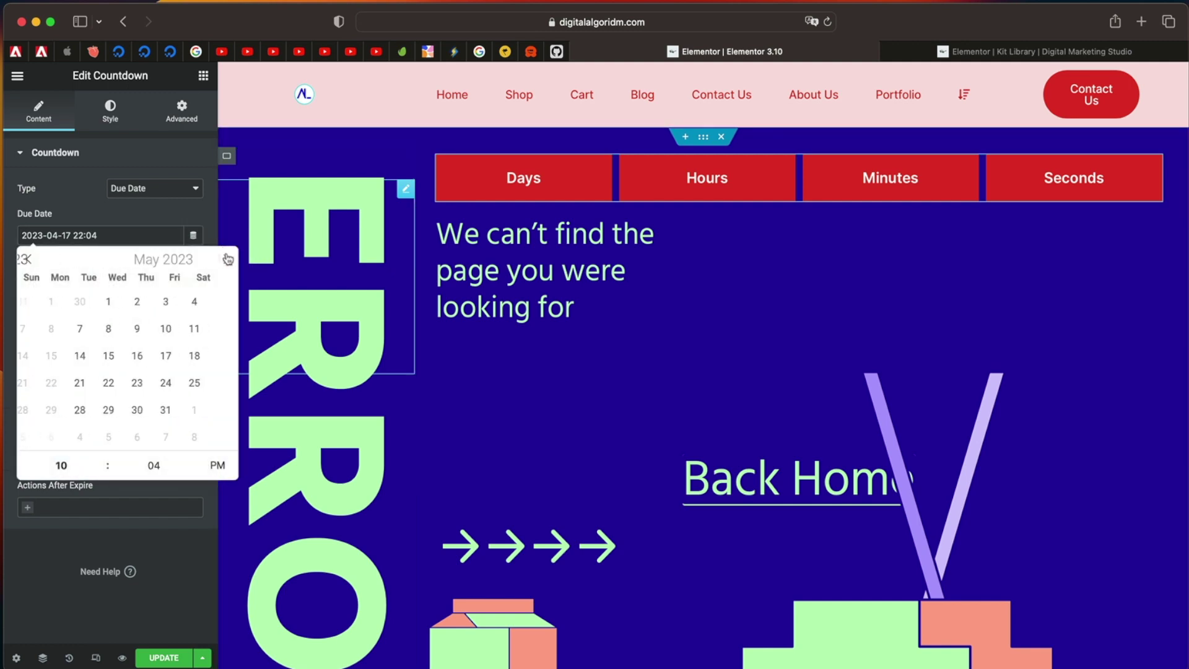
click(117, 382)
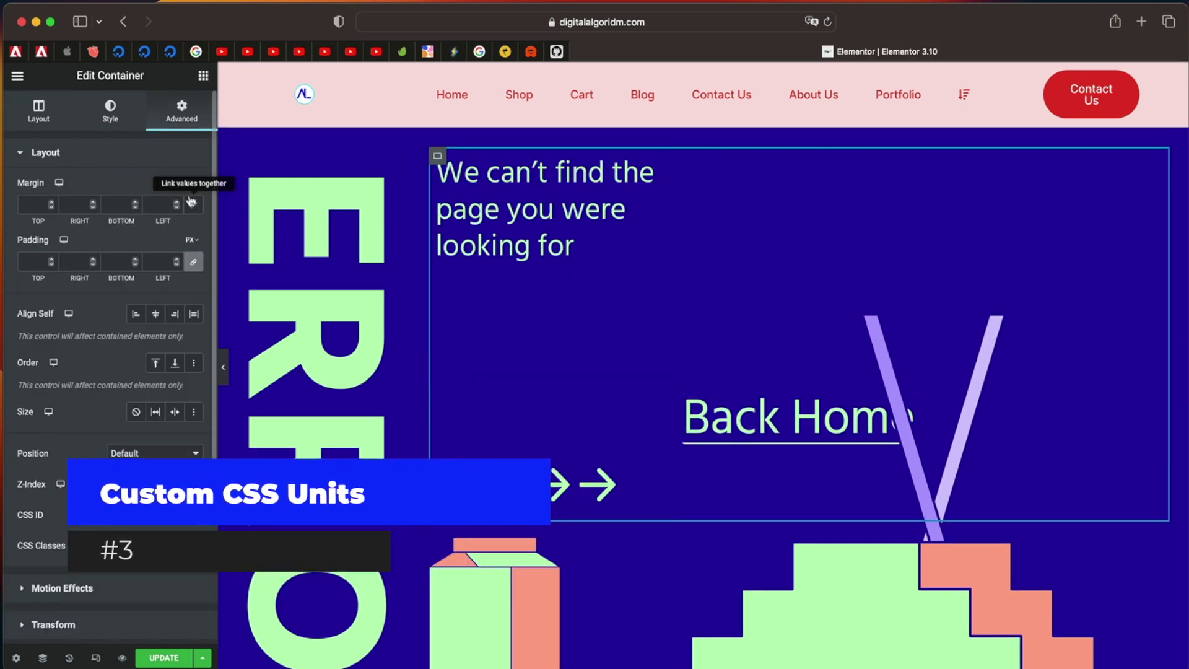
- Switch the 404 container's margin to custom CSS units
click(189, 183)
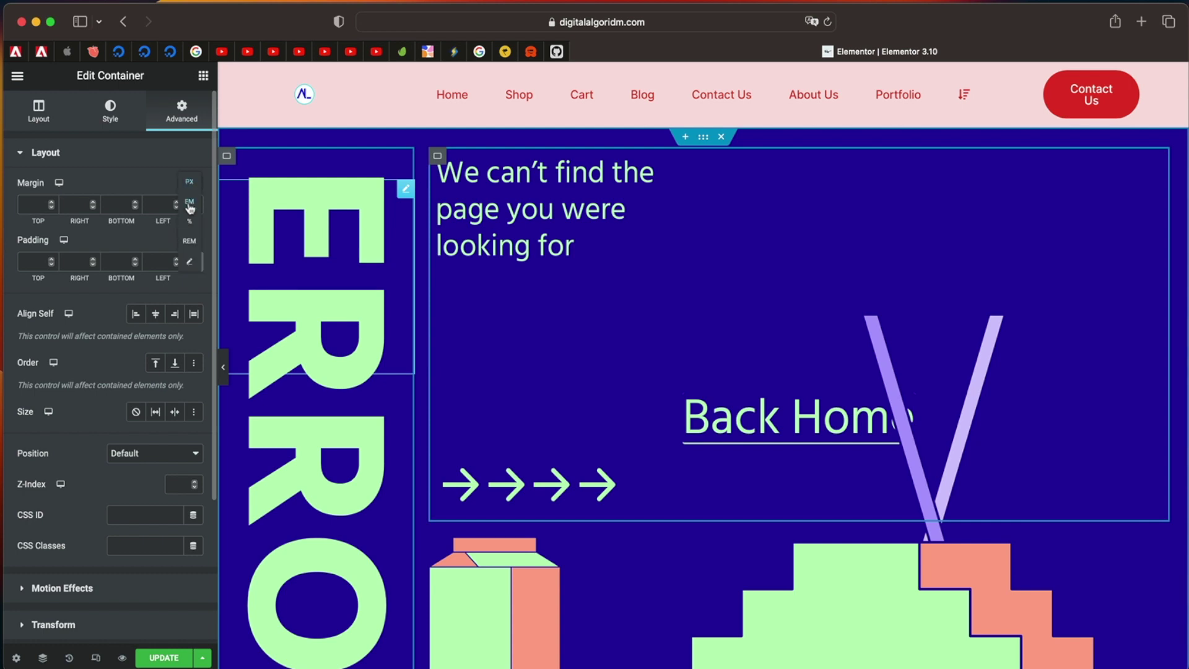
click(117, 170)
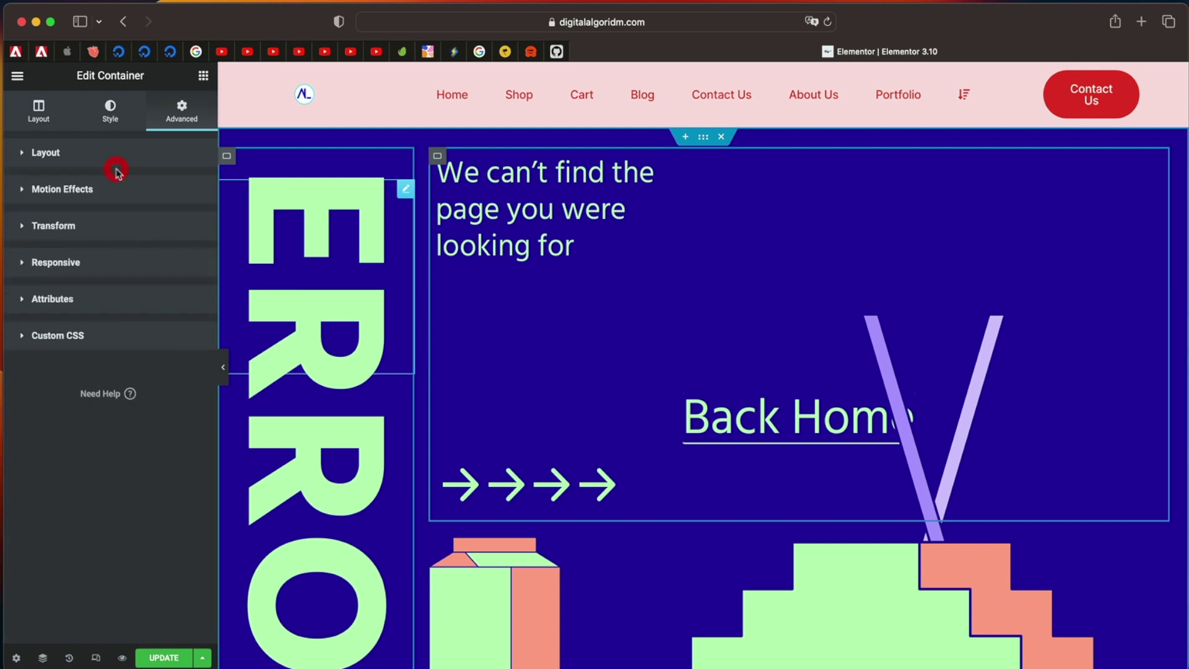
click(111, 163)
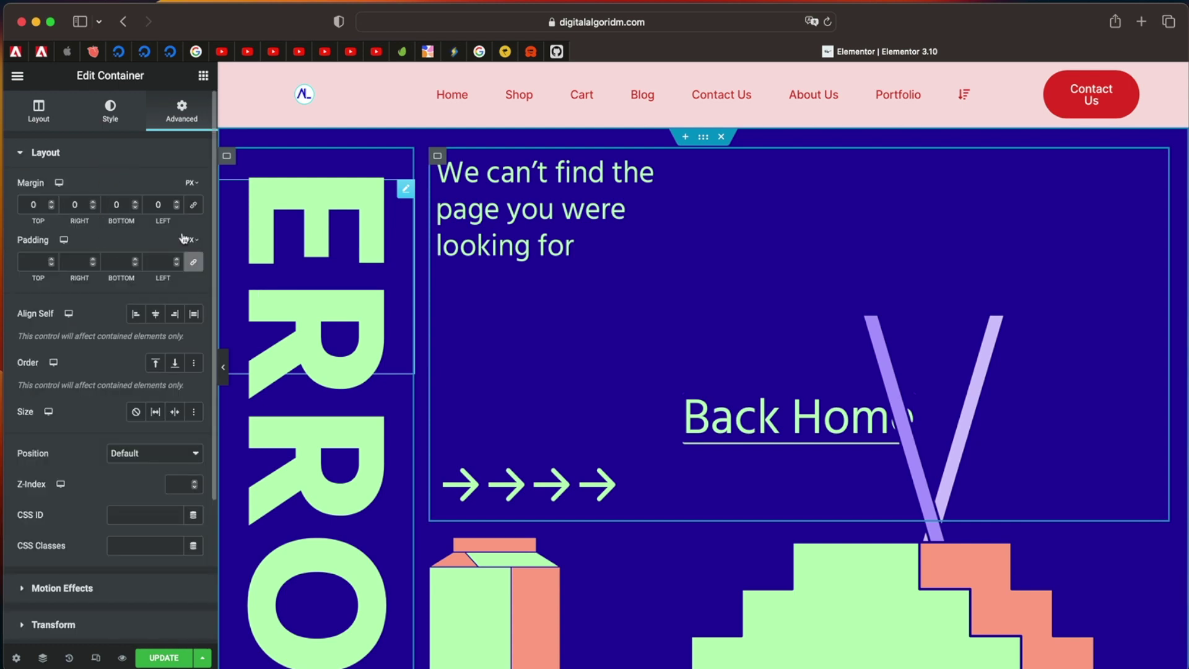
click(192, 184)
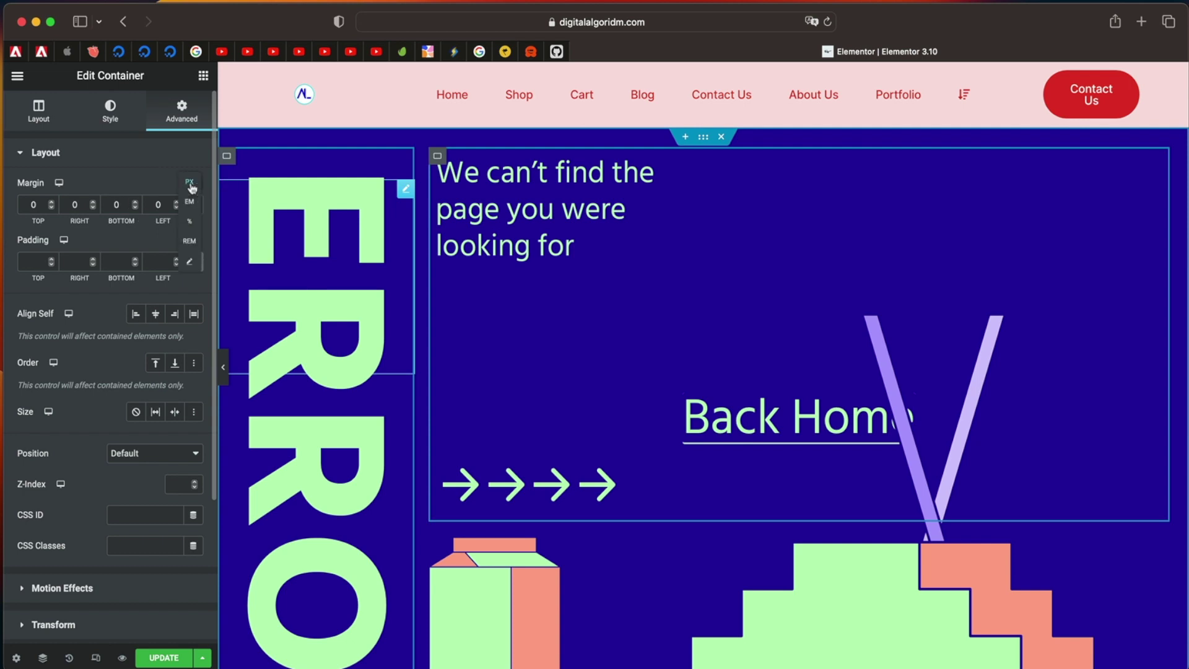
click(187, 264)
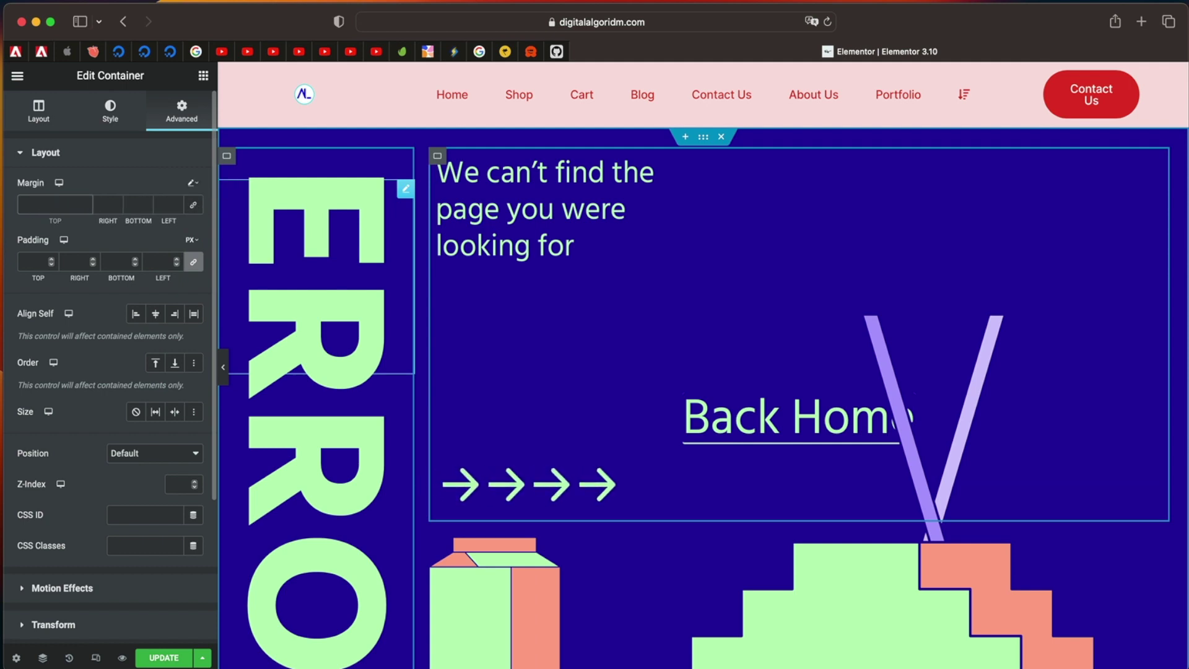
- Enter margins of 10px top, 2% bottom and max(3%,10px) right, leaving left at 0
click(55, 204)
text(10px)
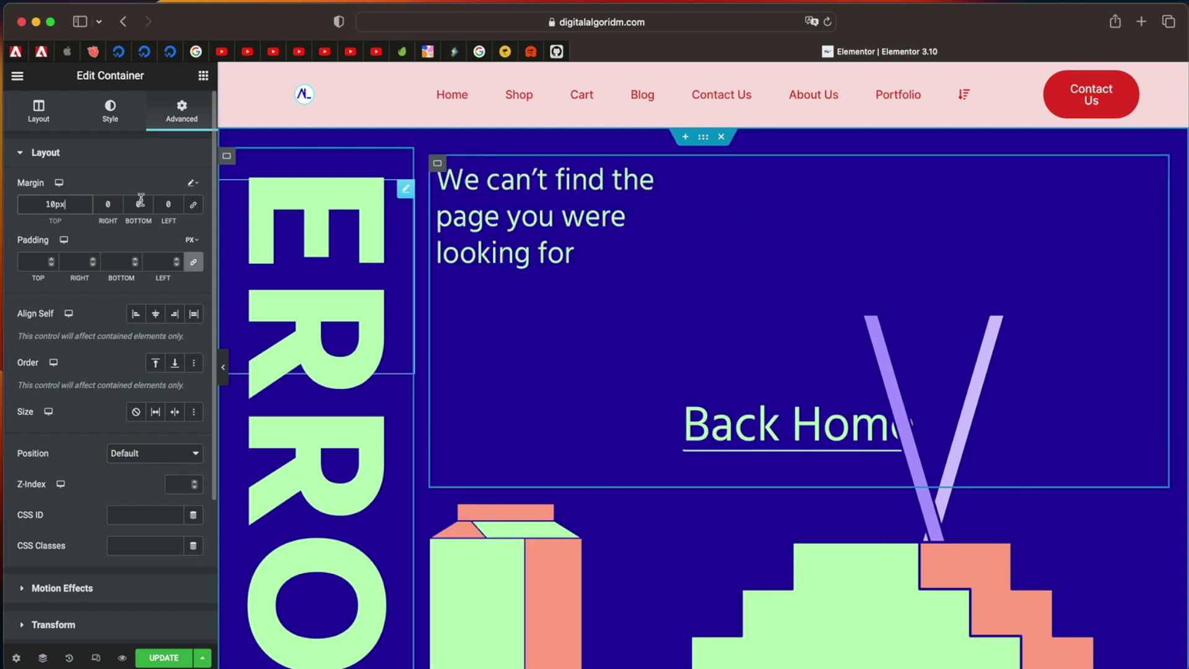
click(141, 203)
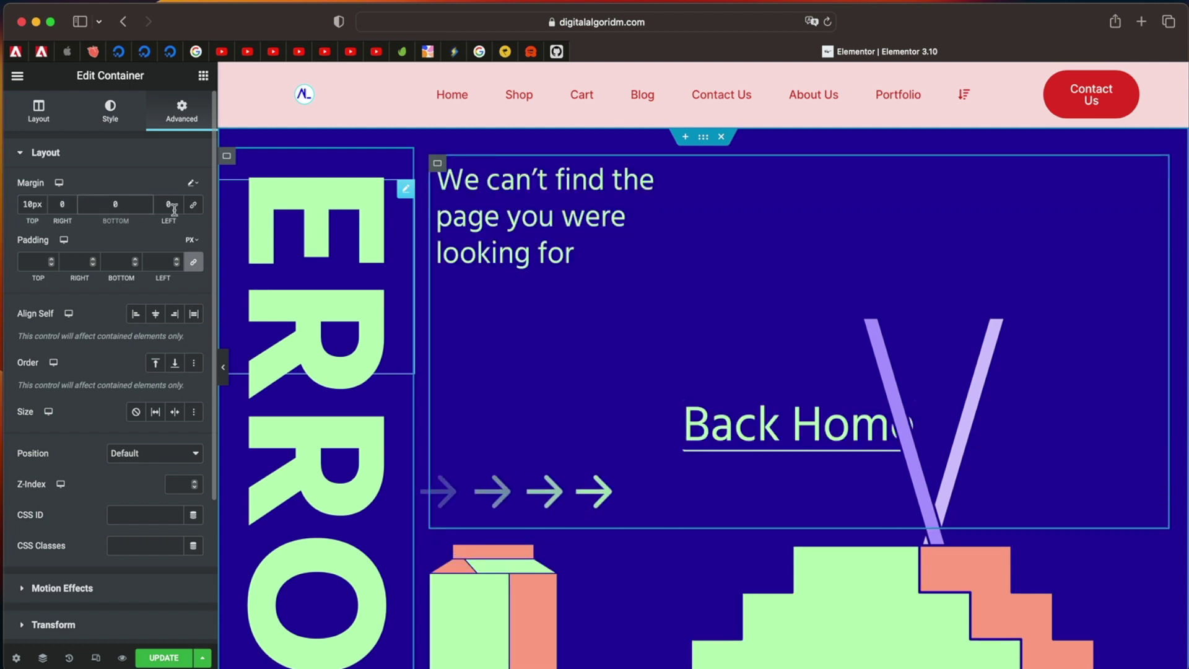
text(2)
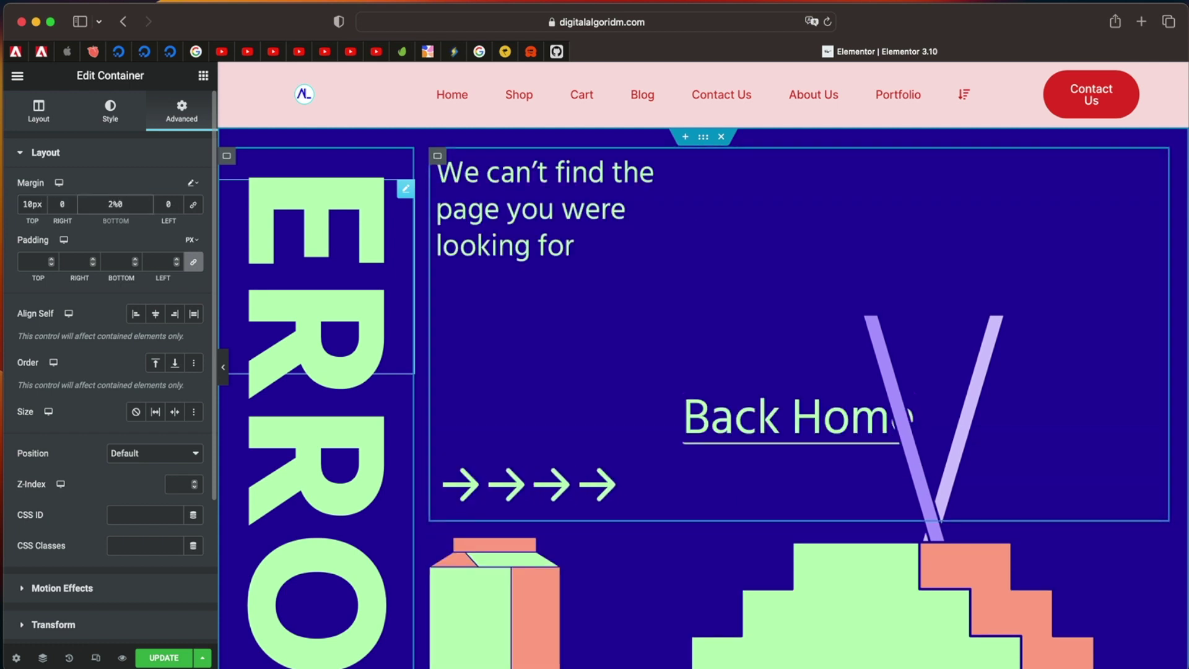
text(%)
key(BackSpace)
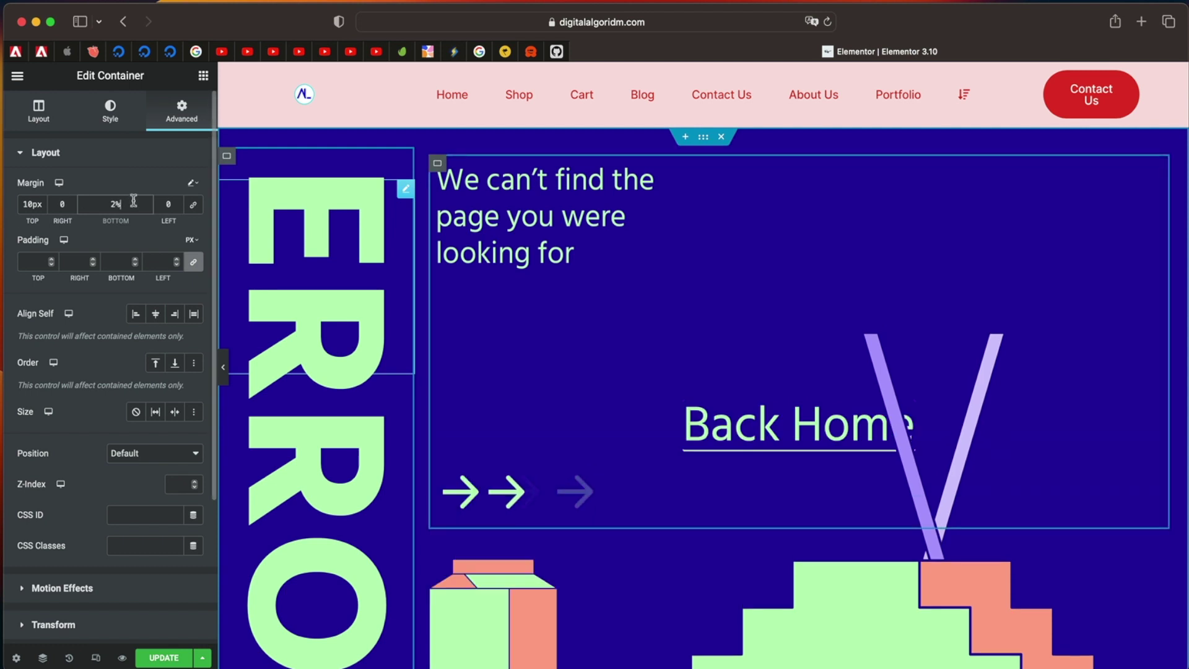
click(67, 205)
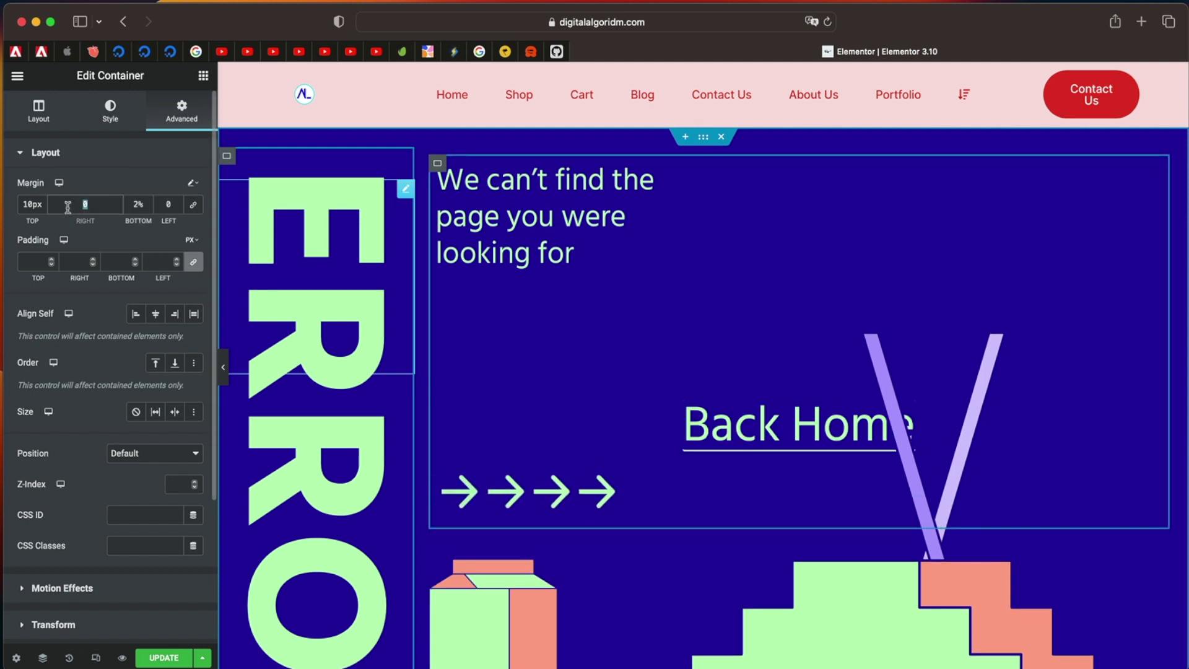
text(min)
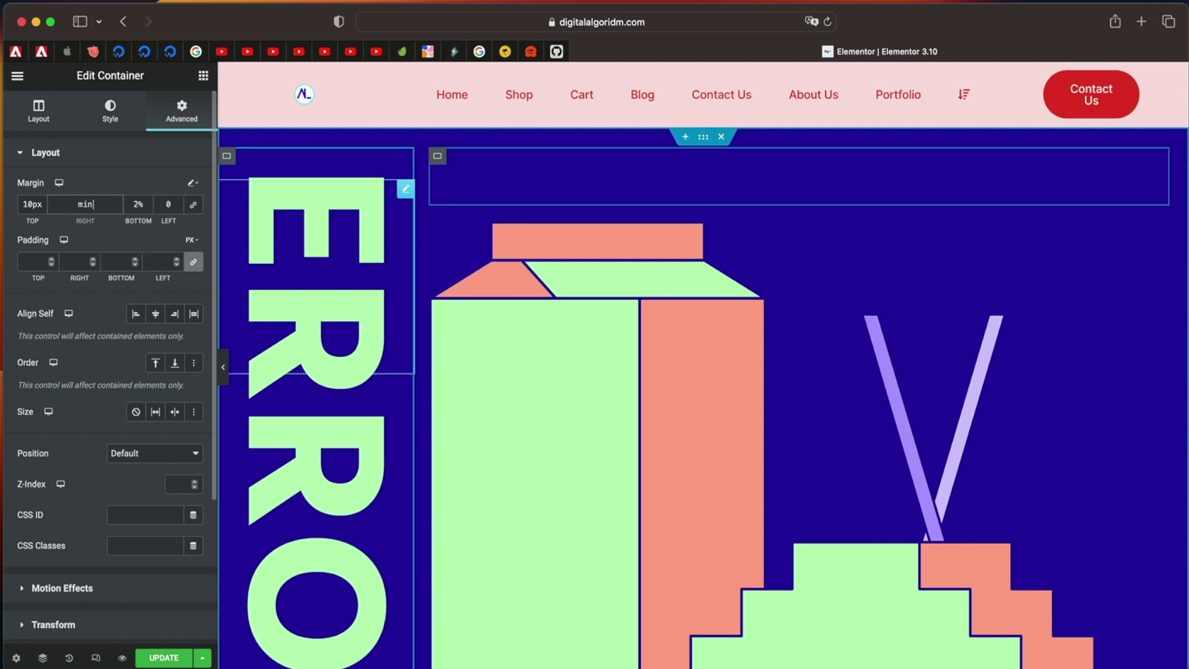
text((3))
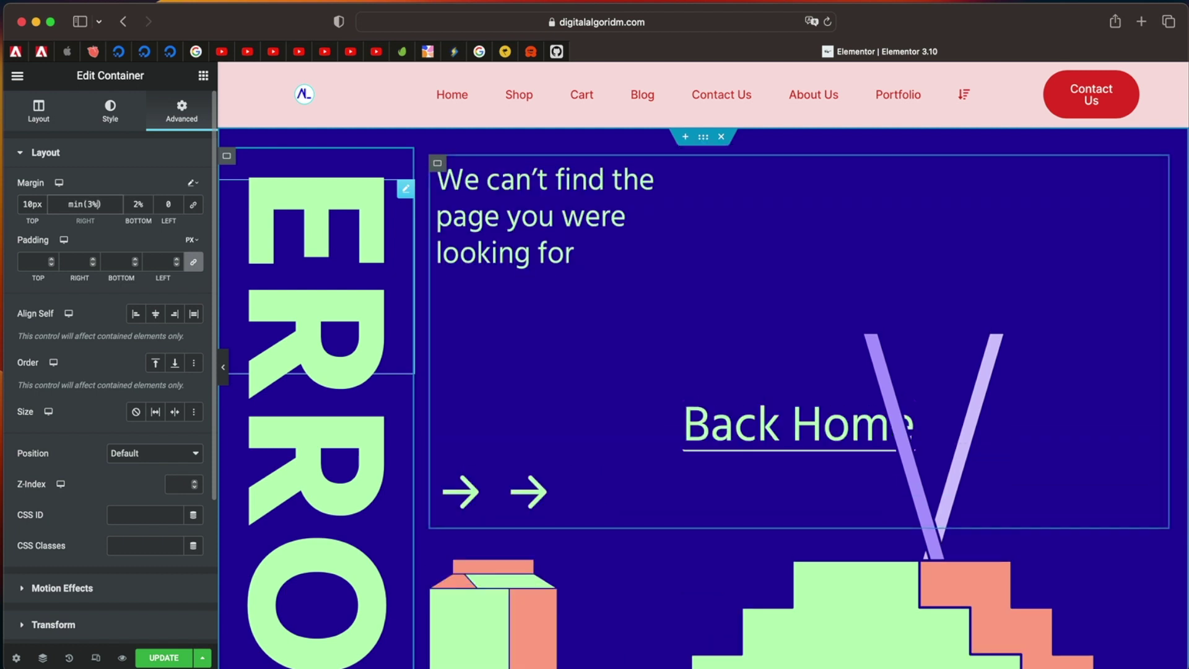
text(%,)
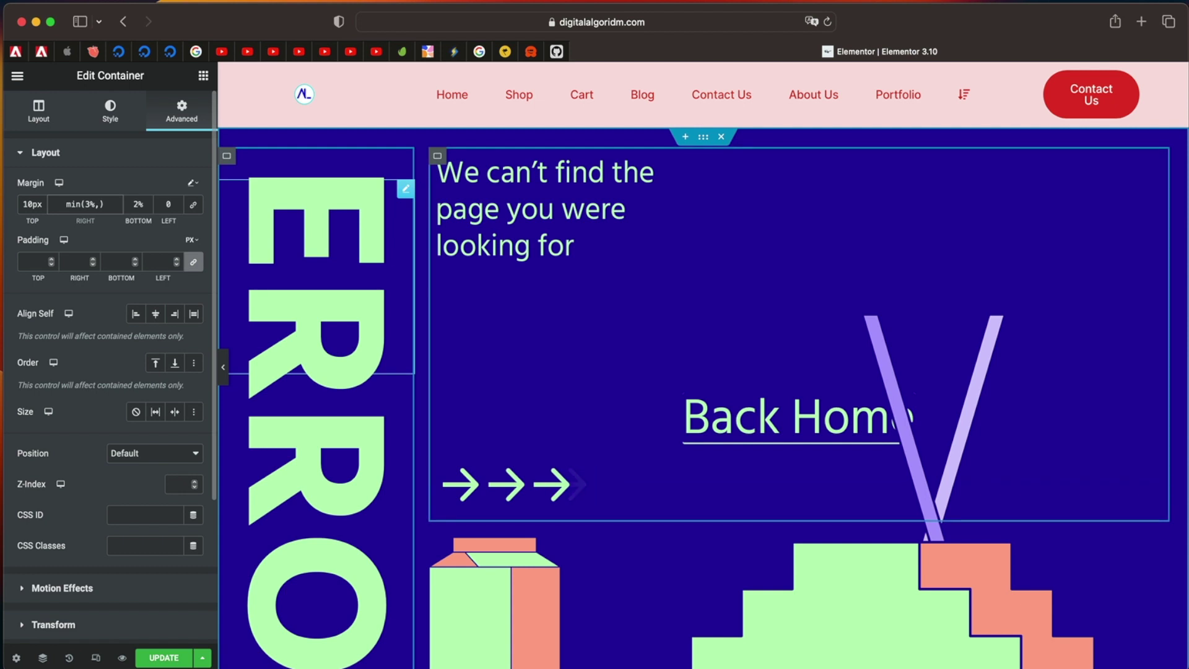
text(1)
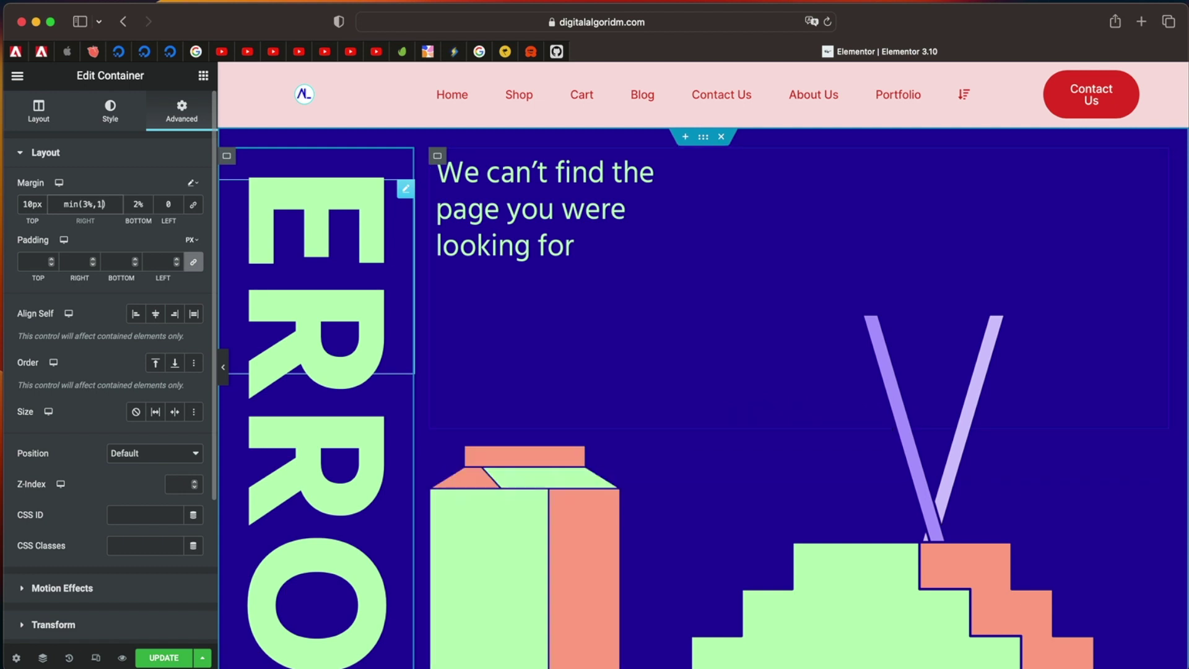
text(0px)
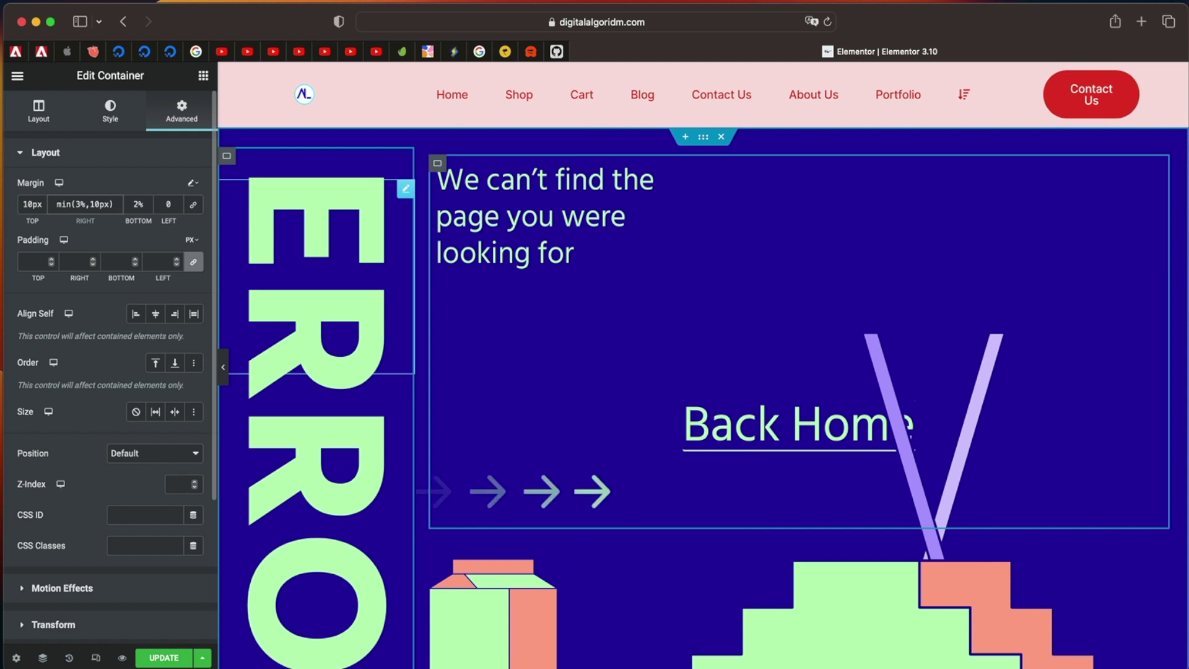
click(68, 204)
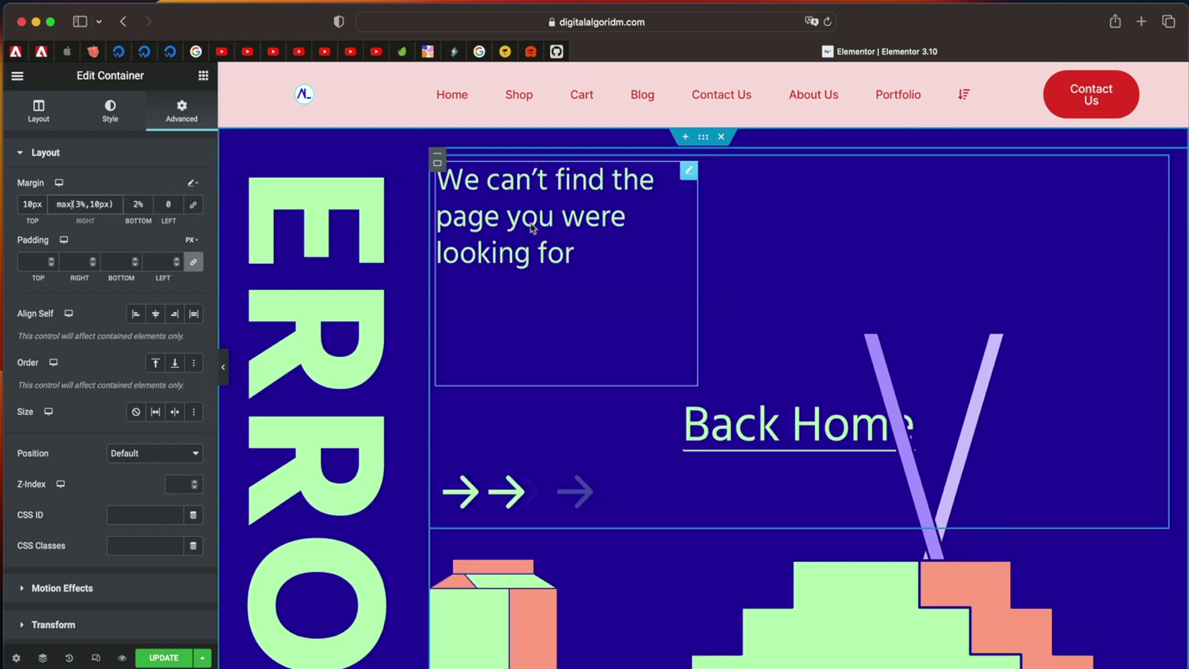
click(198, 184)
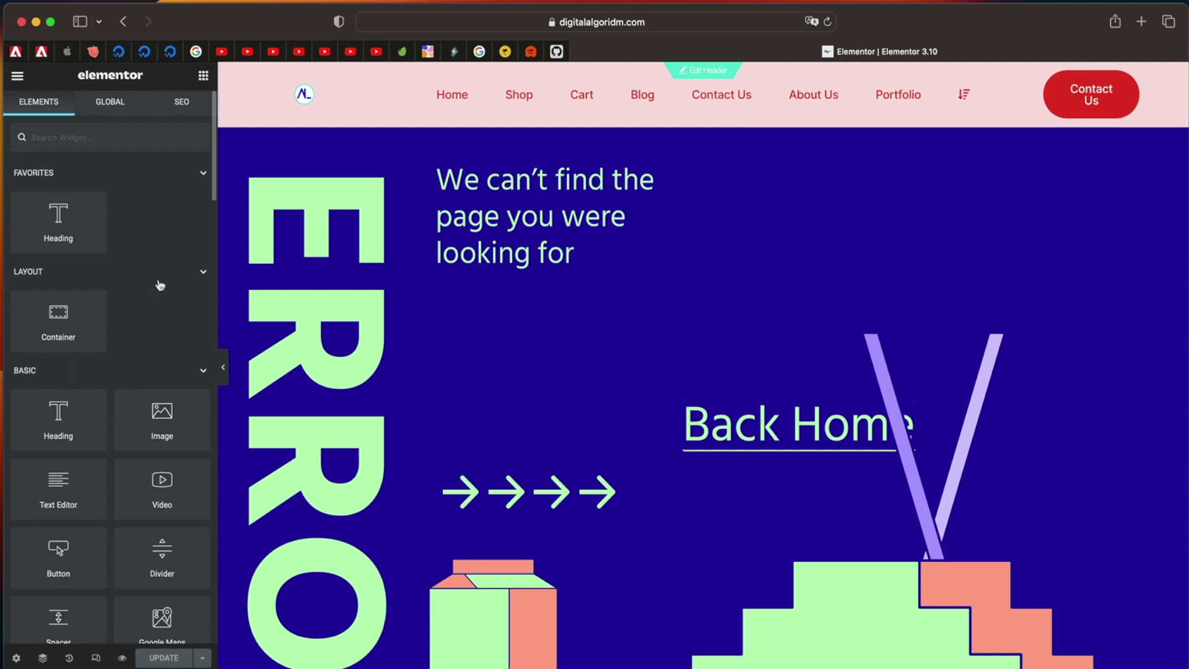
- Open Site Settings from the main menu and scroll down to Additional Settings
click(17, 75)
click(56, 141)
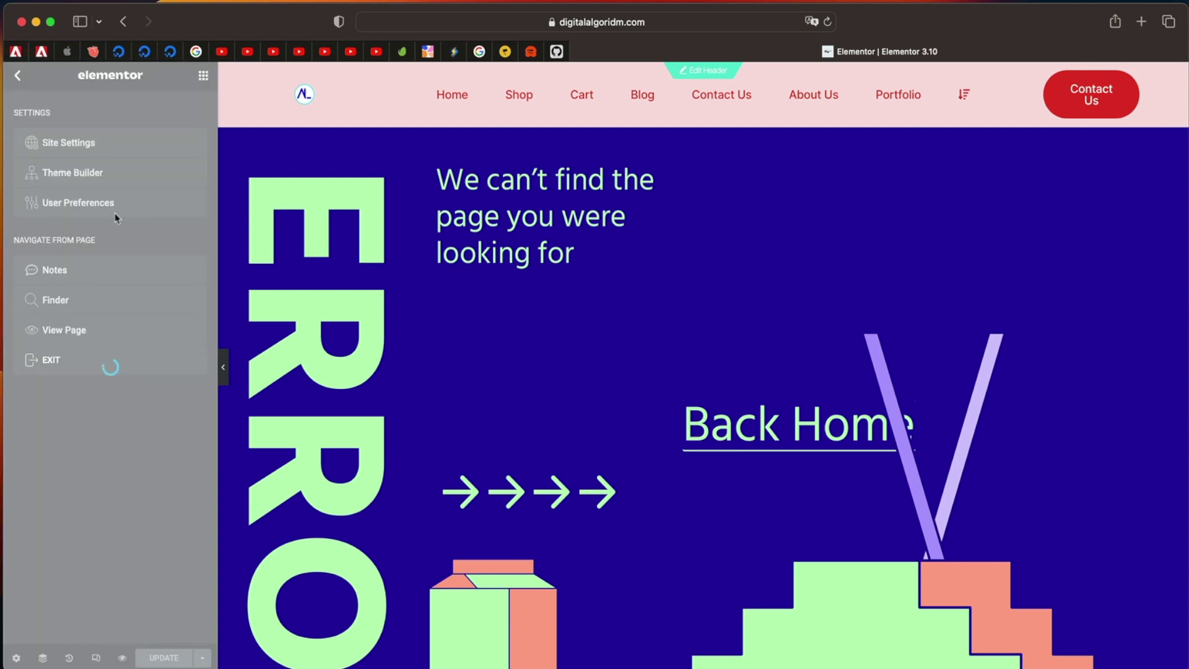
scroll(116, 368, down, 2)
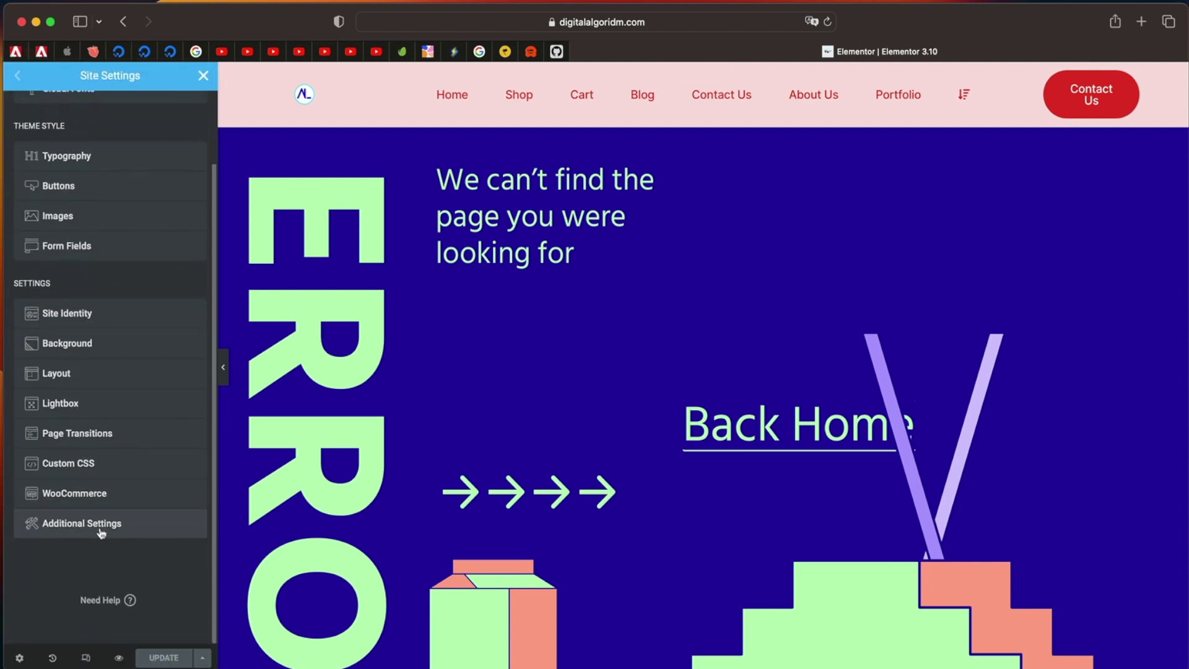
- Set the Google Fonts option in Elementor's Advanced settings to Disable
click(101, 531)
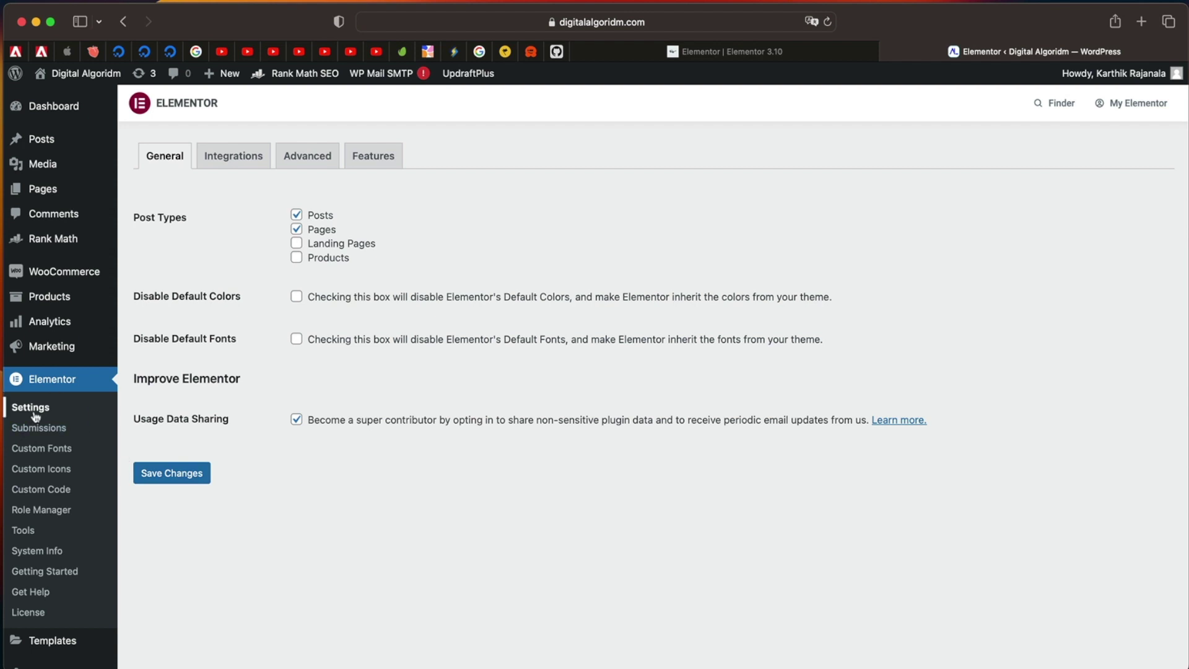
click(322, 156)
scroll(180, 309, down, 3)
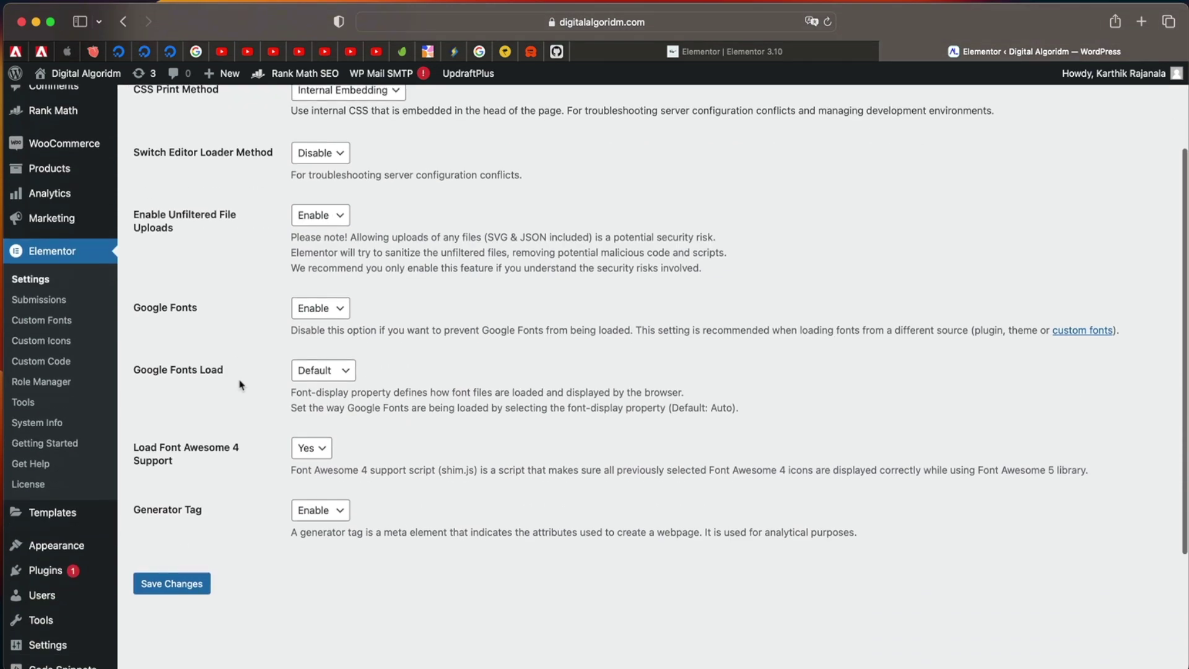
double_click(179, 306)
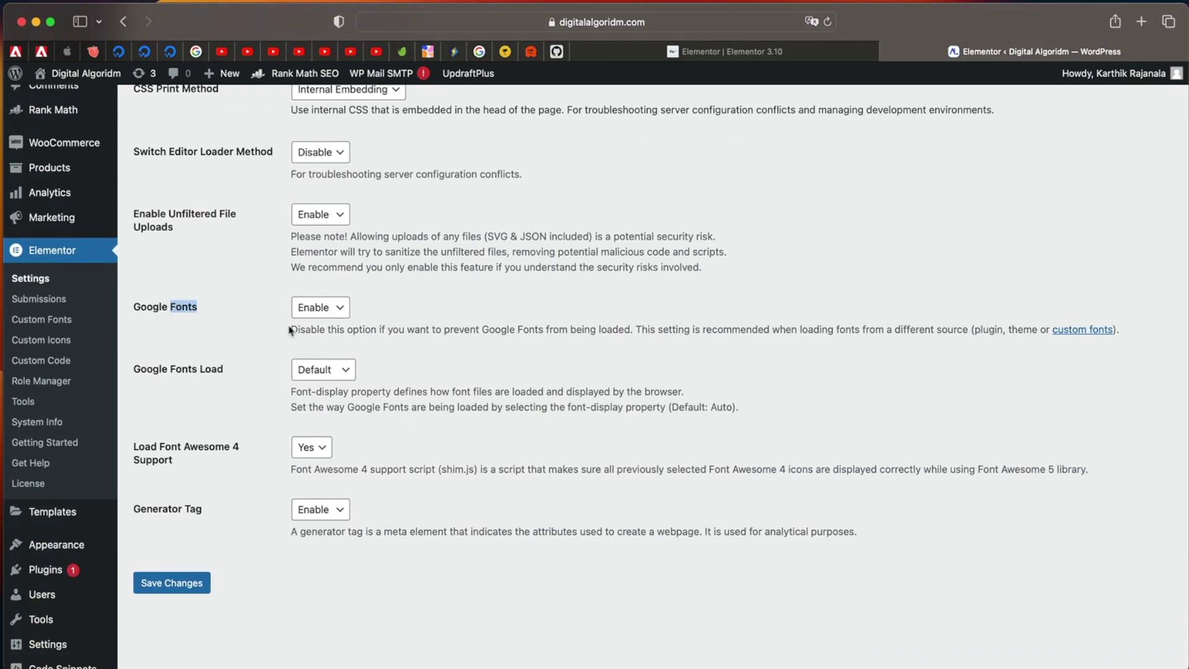
click(335, 309)
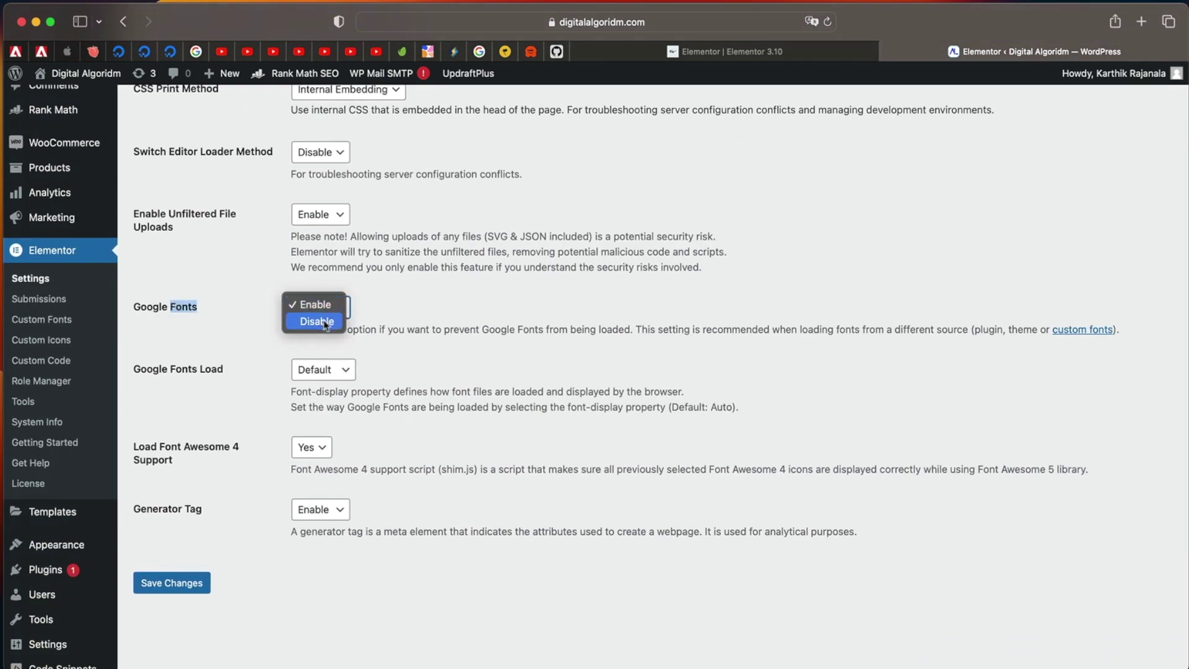
click(325, 323)
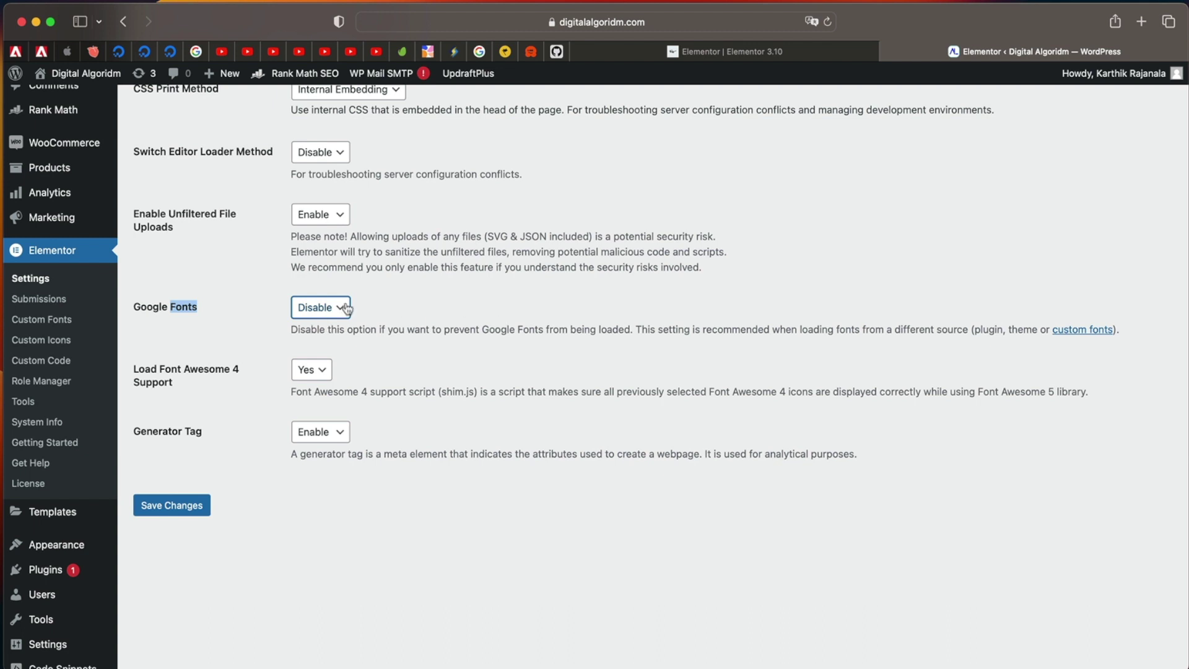
triple_click(475, 334)
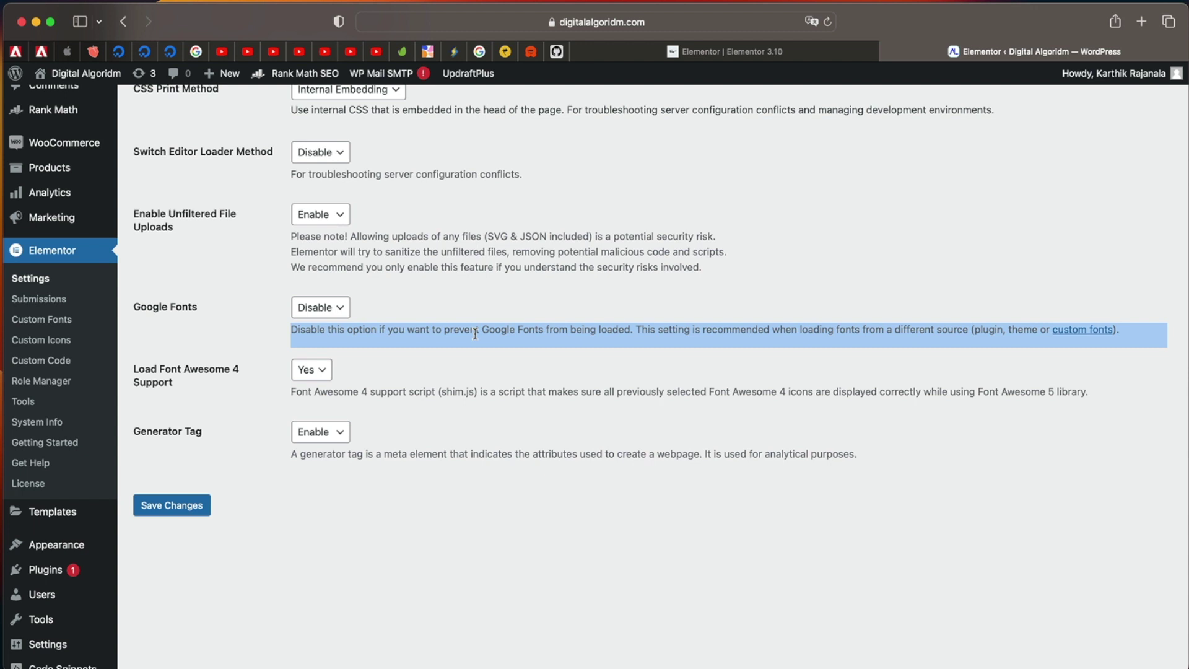
triple_click(475, 334)
click(334, 312)
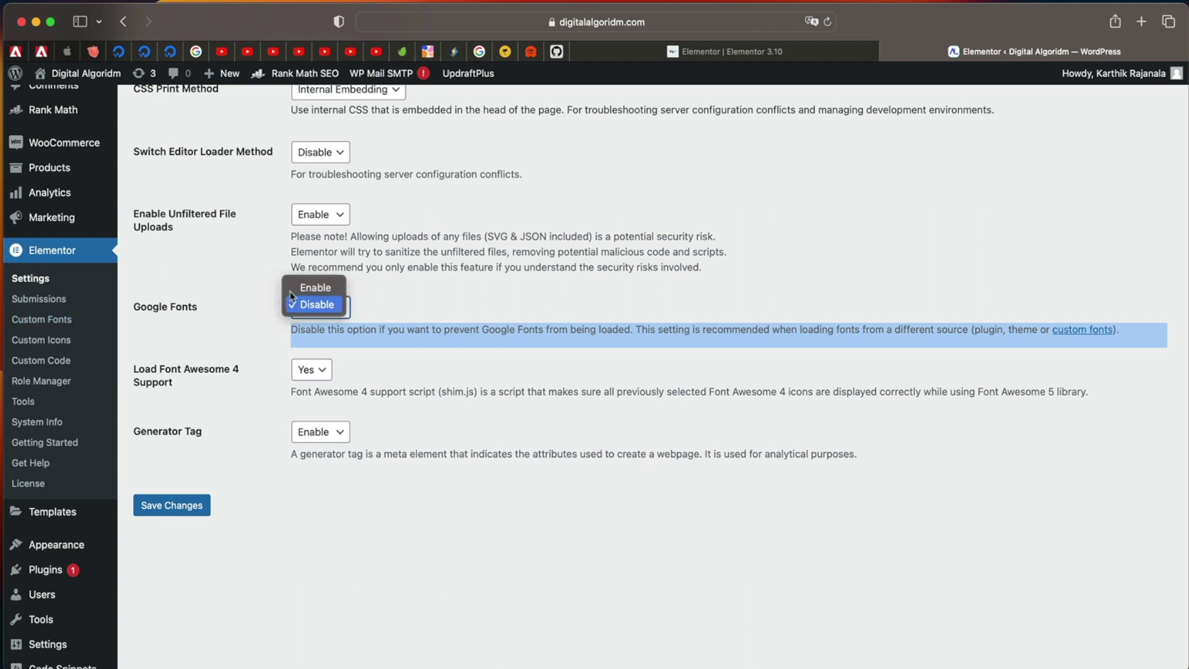
click(194, 289)
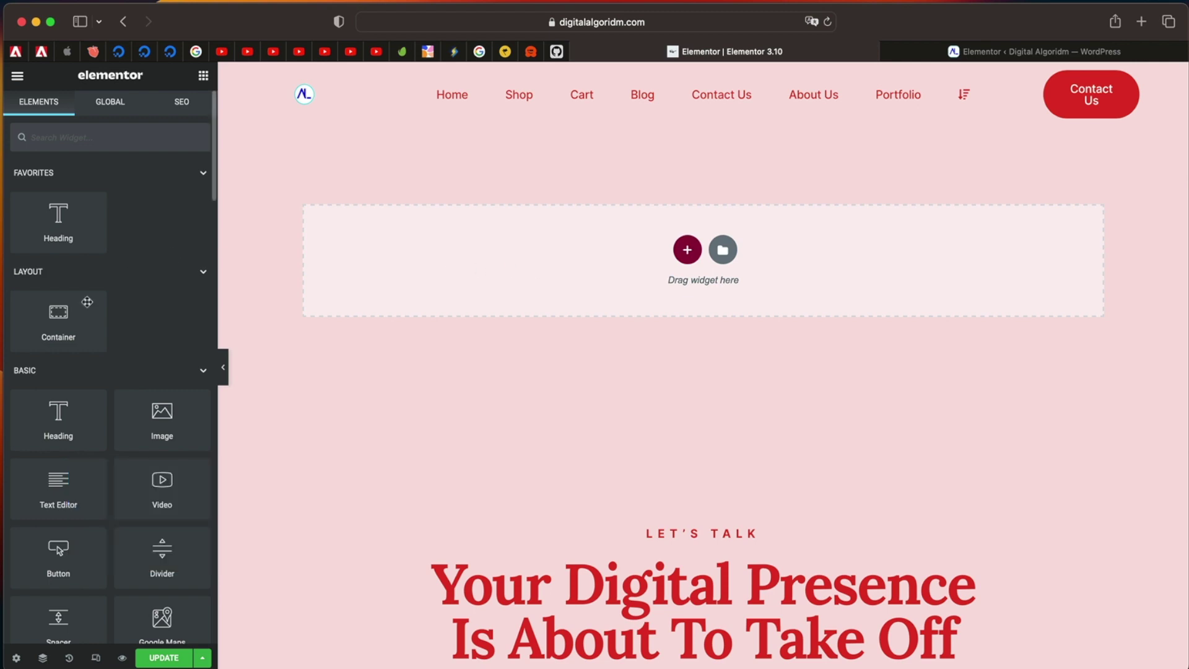
- Drag two containers onto the top of the page, one nested inside the other
drag(87, 303, 542, 254)
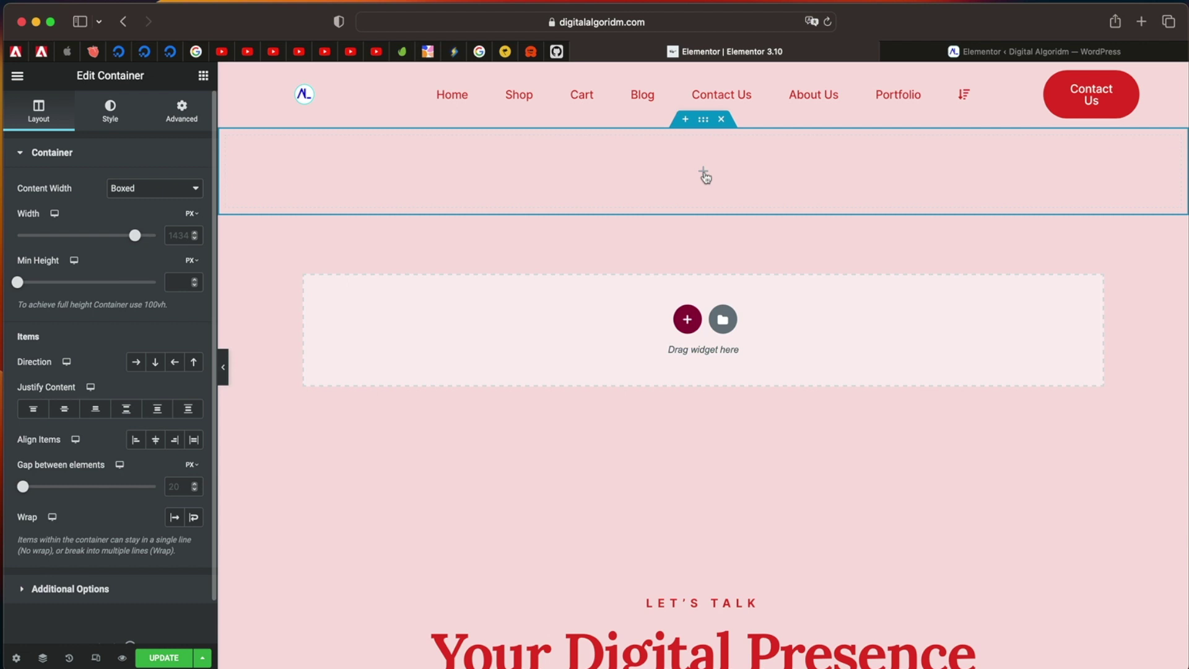
click(203, 75)
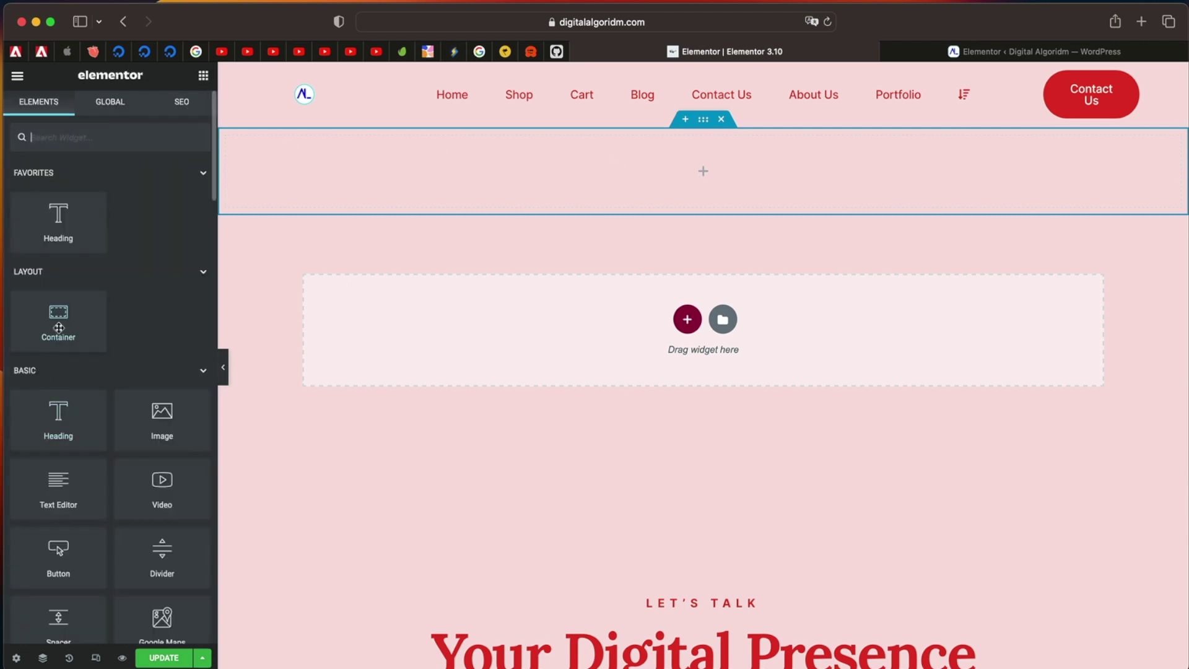
drag(58, 320, 477, 181)
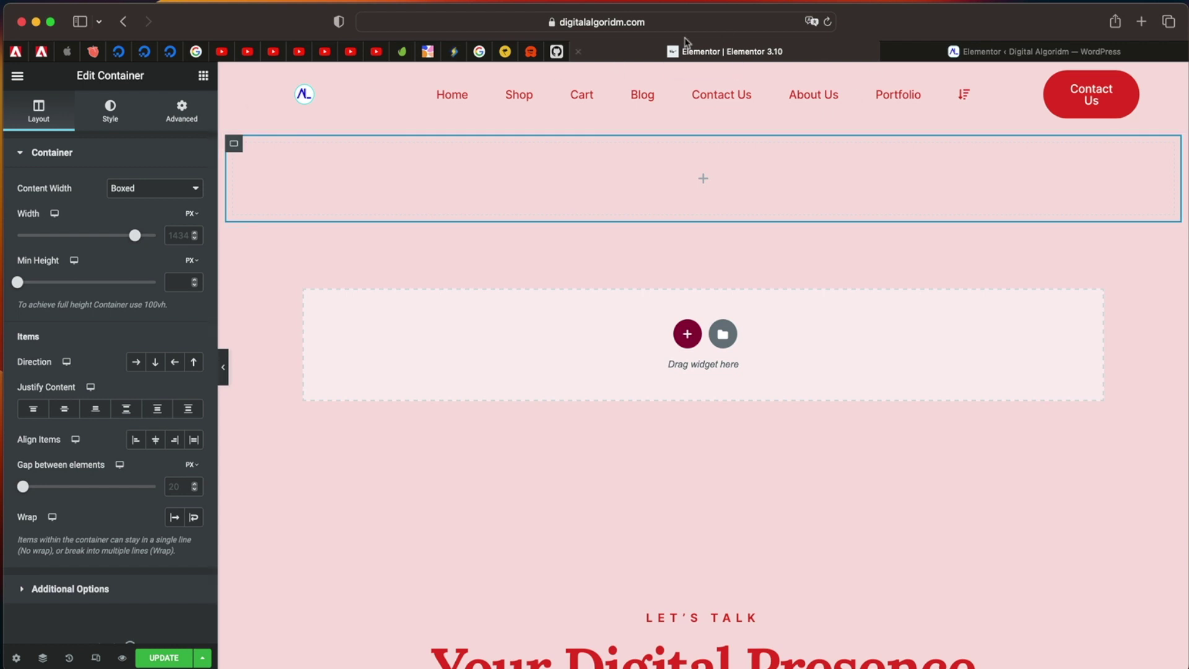
- Set the Nested Elements experiment to Active and save the Elementor settings
click(1043, 53)
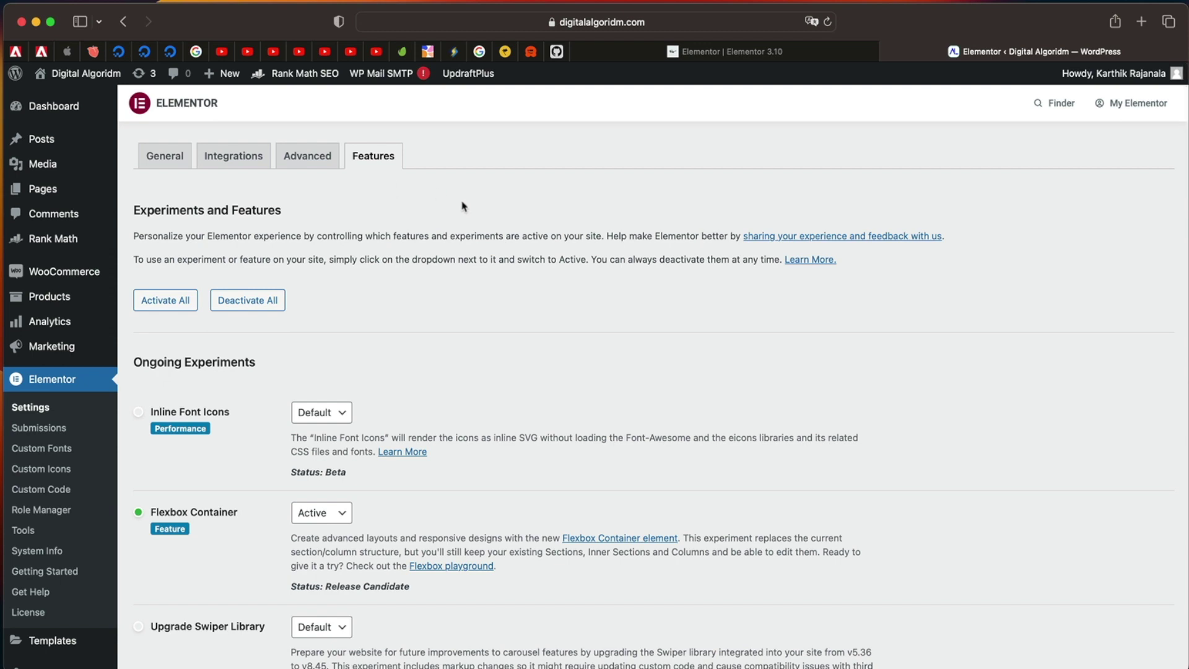
scroll(463, 206, down, 7)
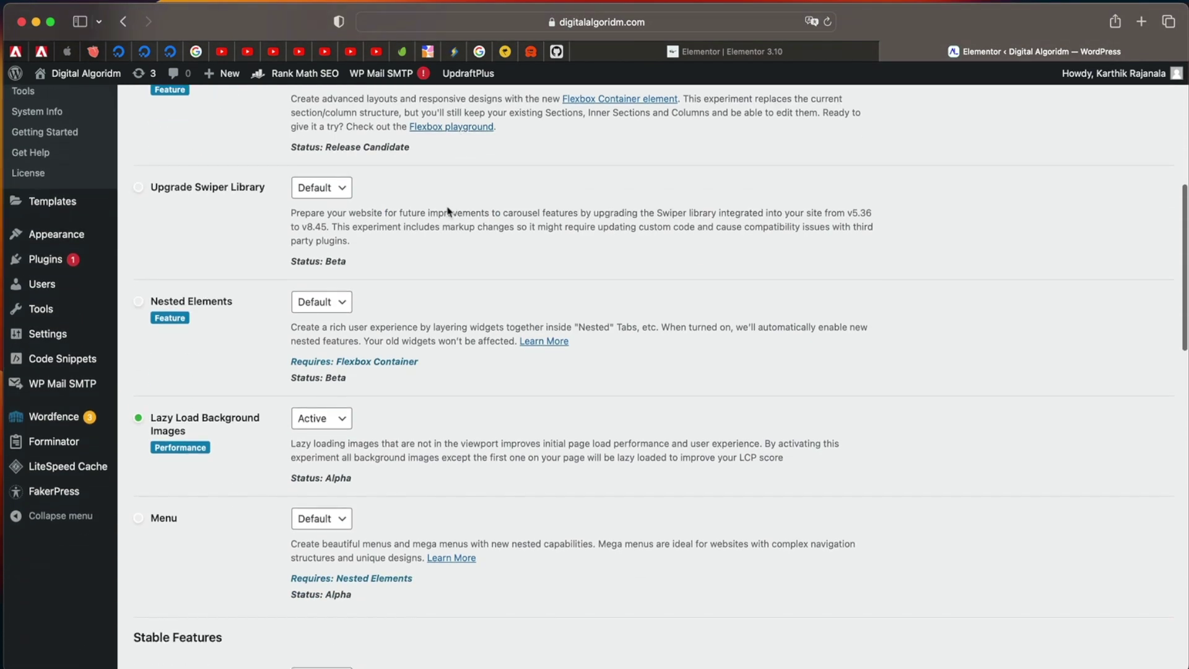
click(321, 303)
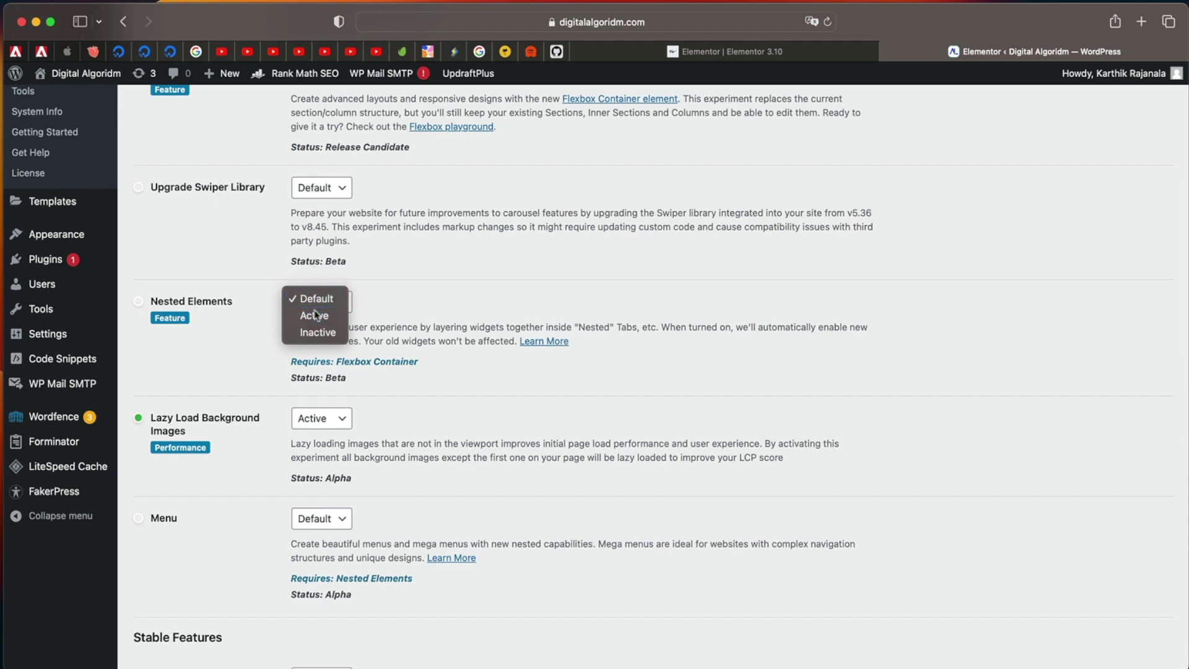
click(315, 311)
scroll(233, 362, down, 15)
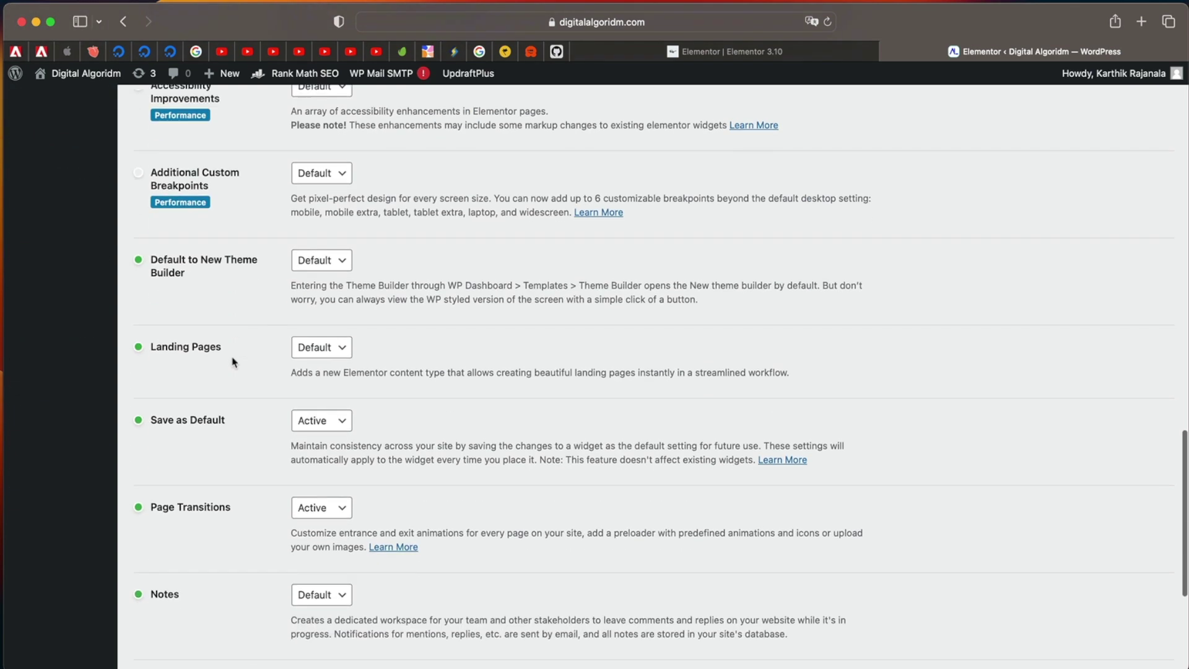
click(174, 596)
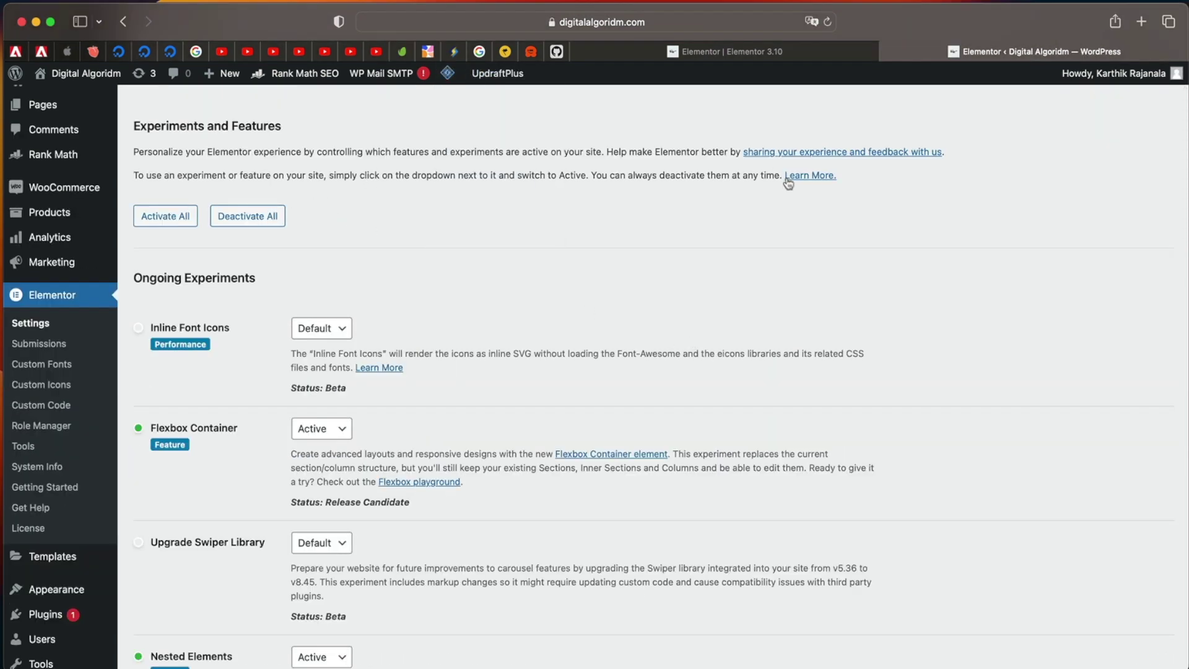
- Back in the Elementor editor, save the page and reload it
click(767, 53)
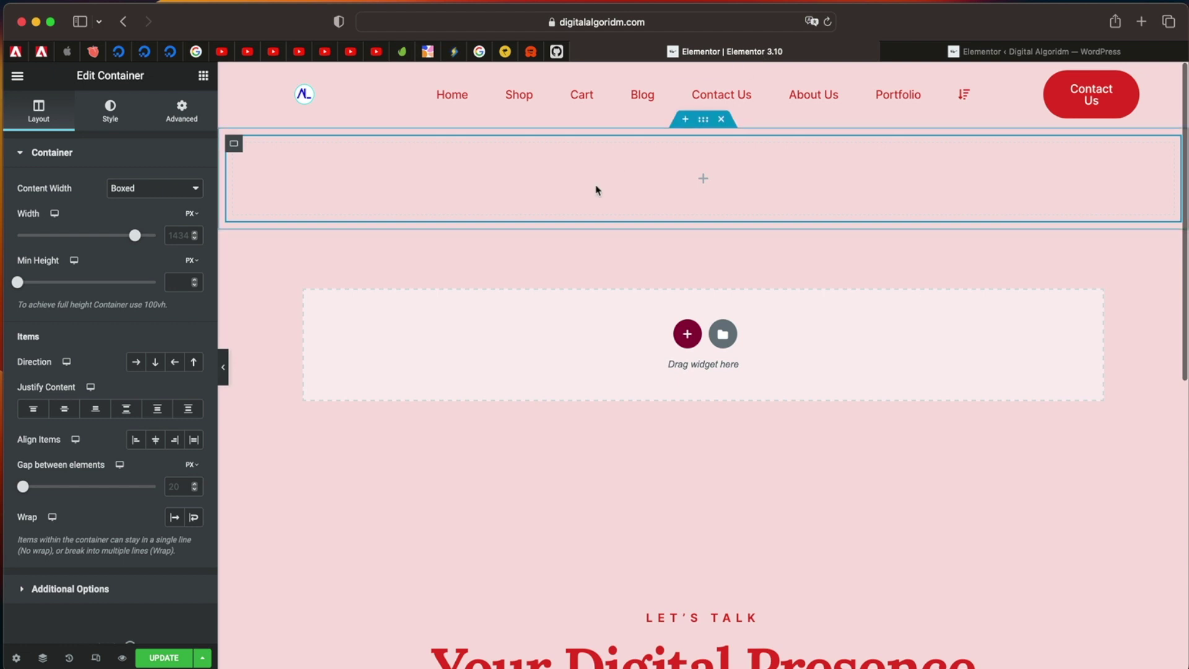
key(super+s)
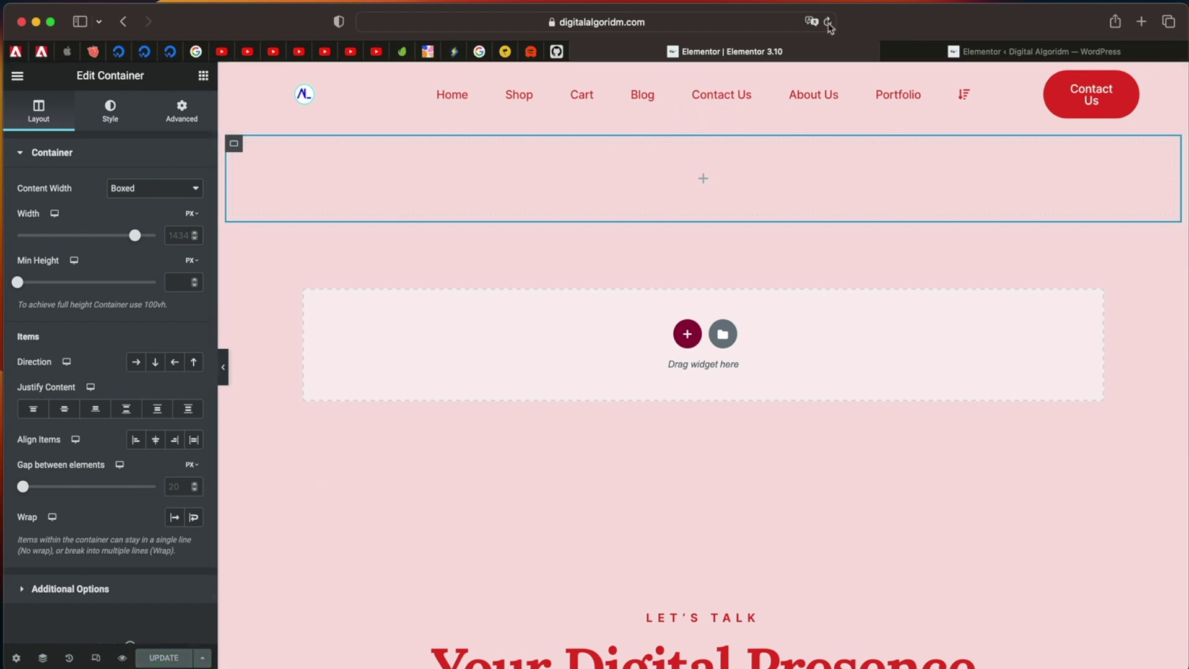
click(828, 22)
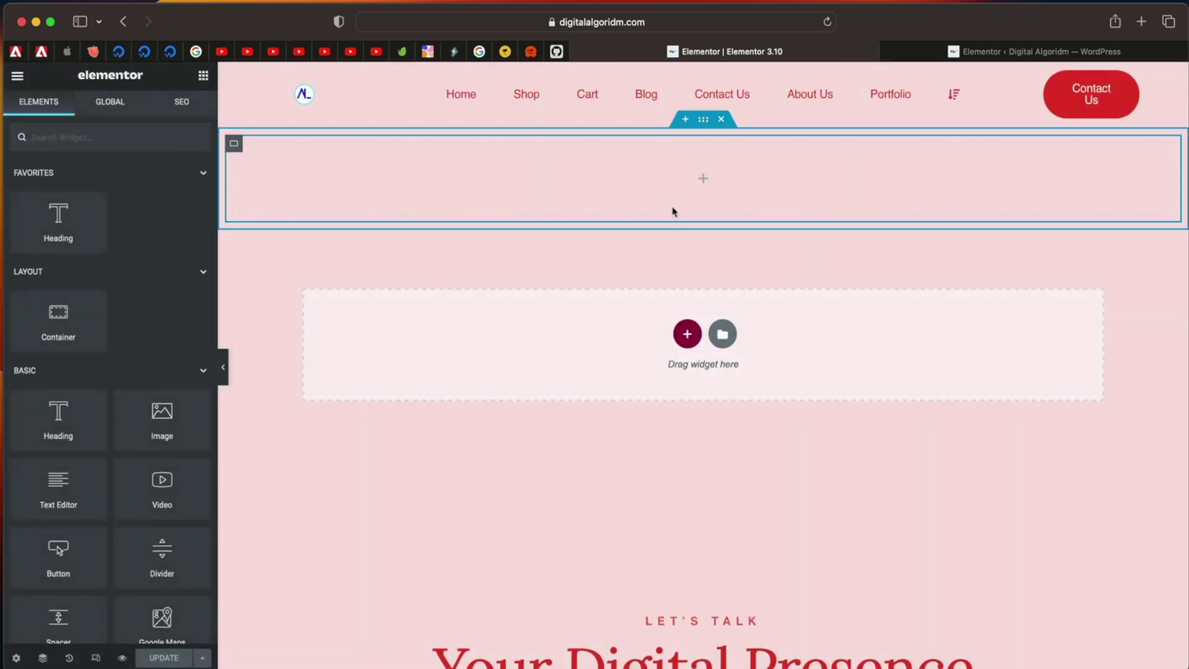
- Add a Tabs widget to the empty section and drop an Image widget into Tab #1
click(125, 133)
text(tabs)
drag(59, 209, 555, 345)
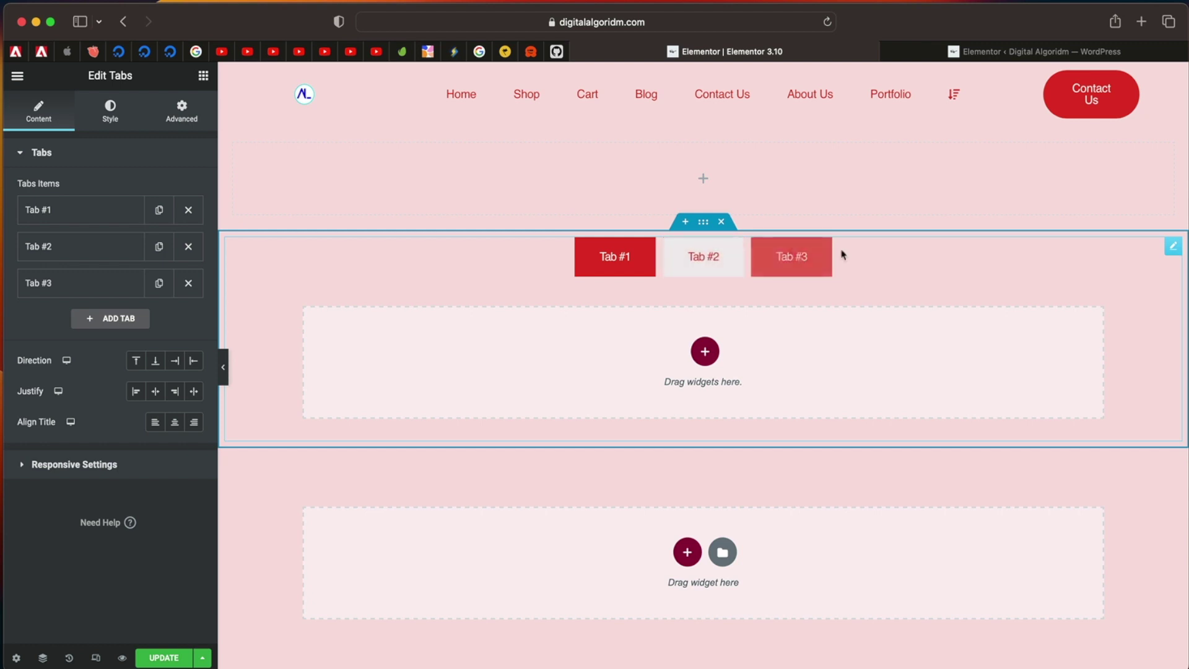
click(202, 76)
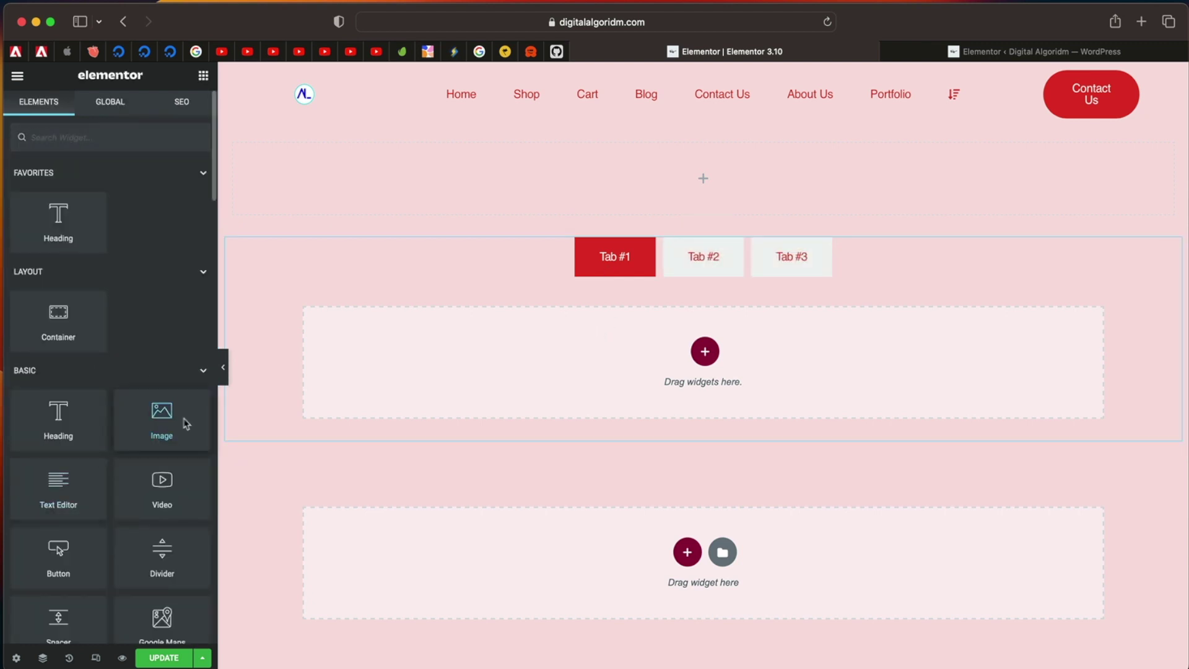
drag(185, 424, 598, 340)
click(702, 259)
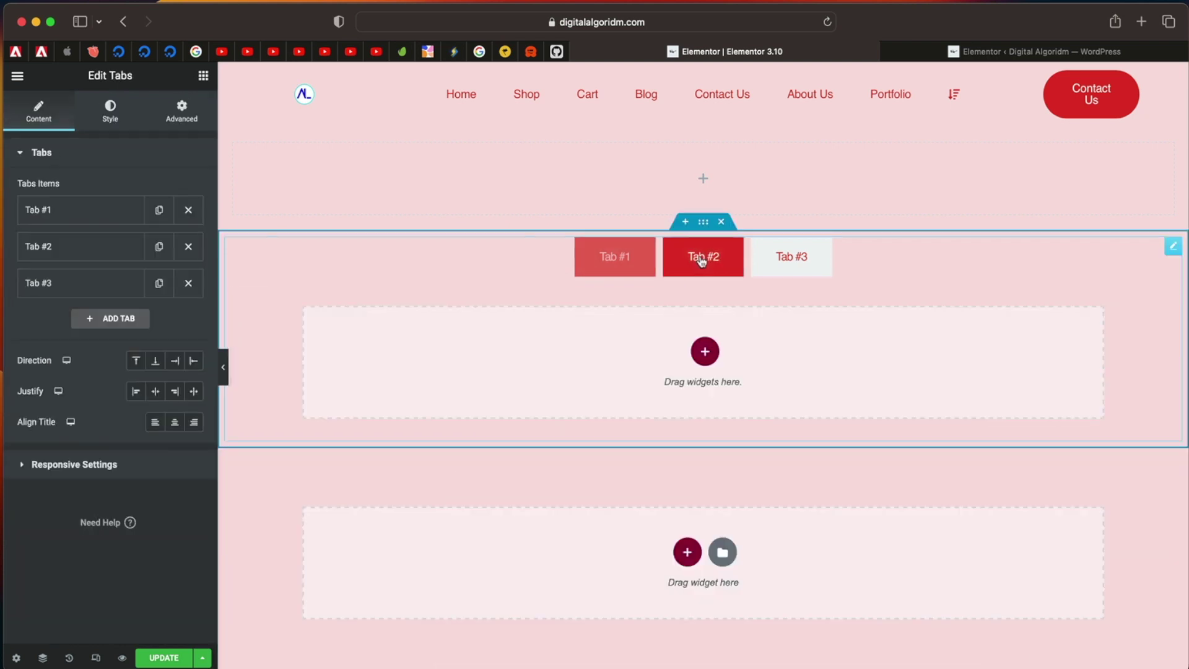
click(607, 257)
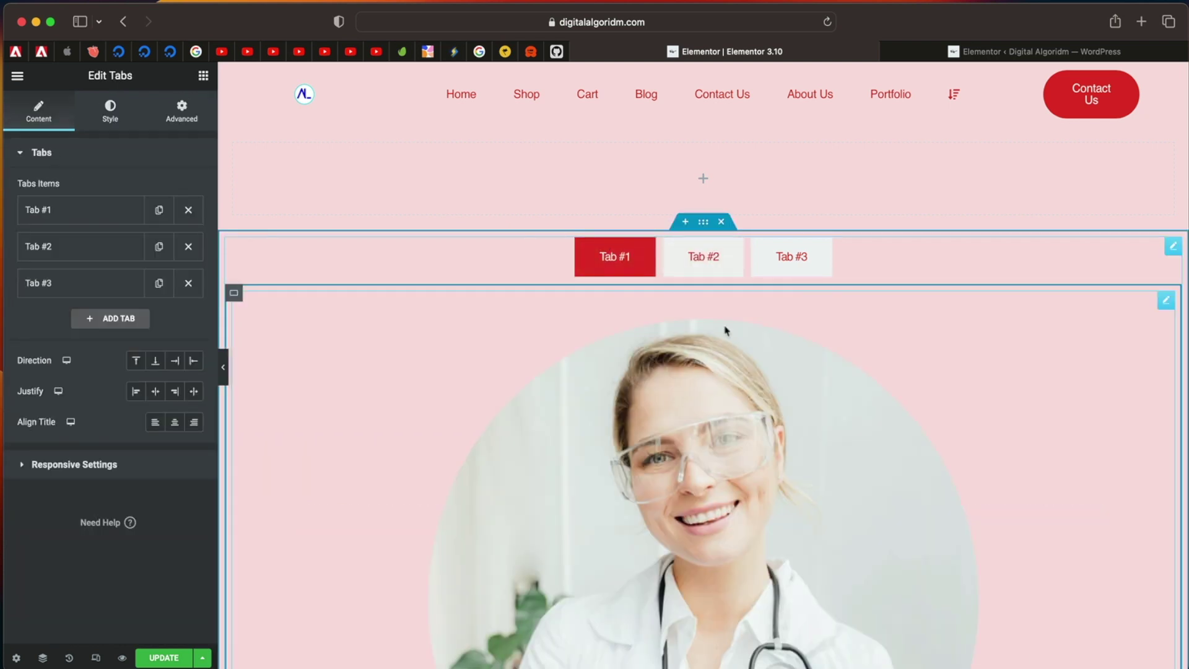
click(711, 260)
click(778, 261)
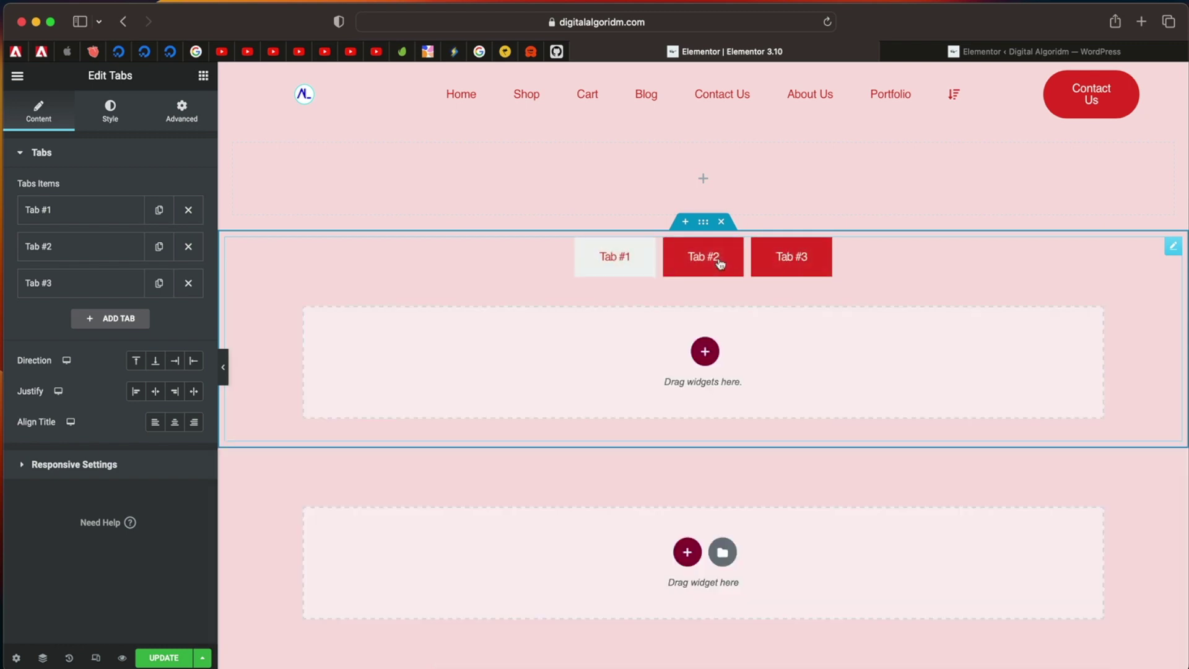
click(43, 658)
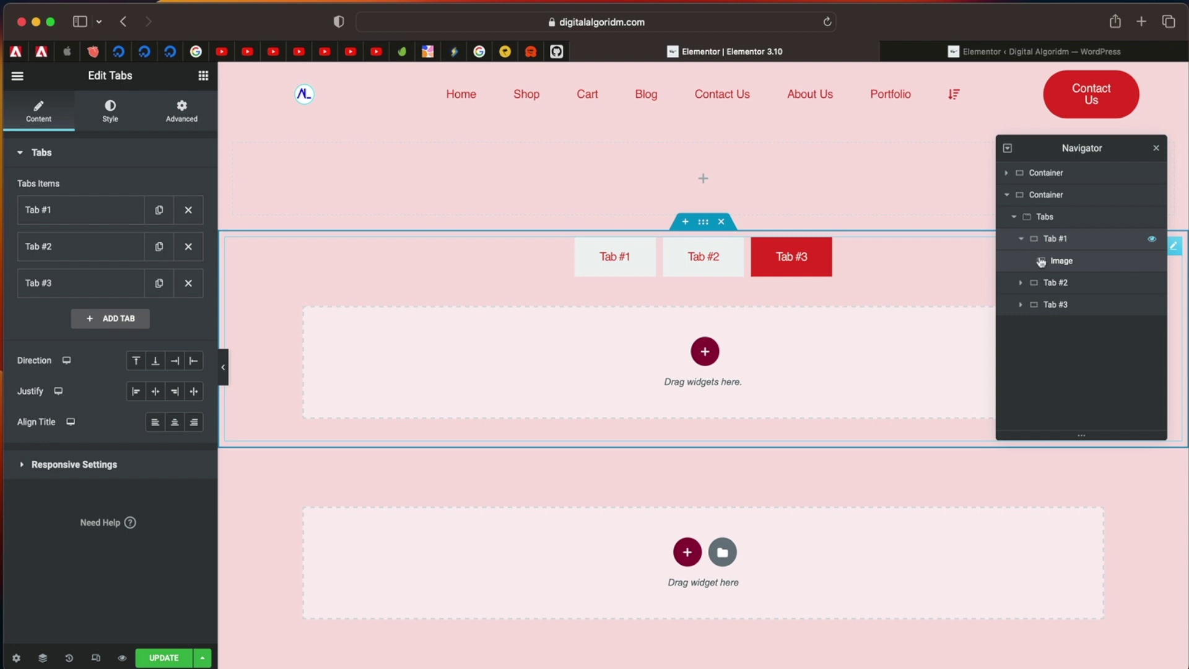
drag(1073, 270, 1017, 227)
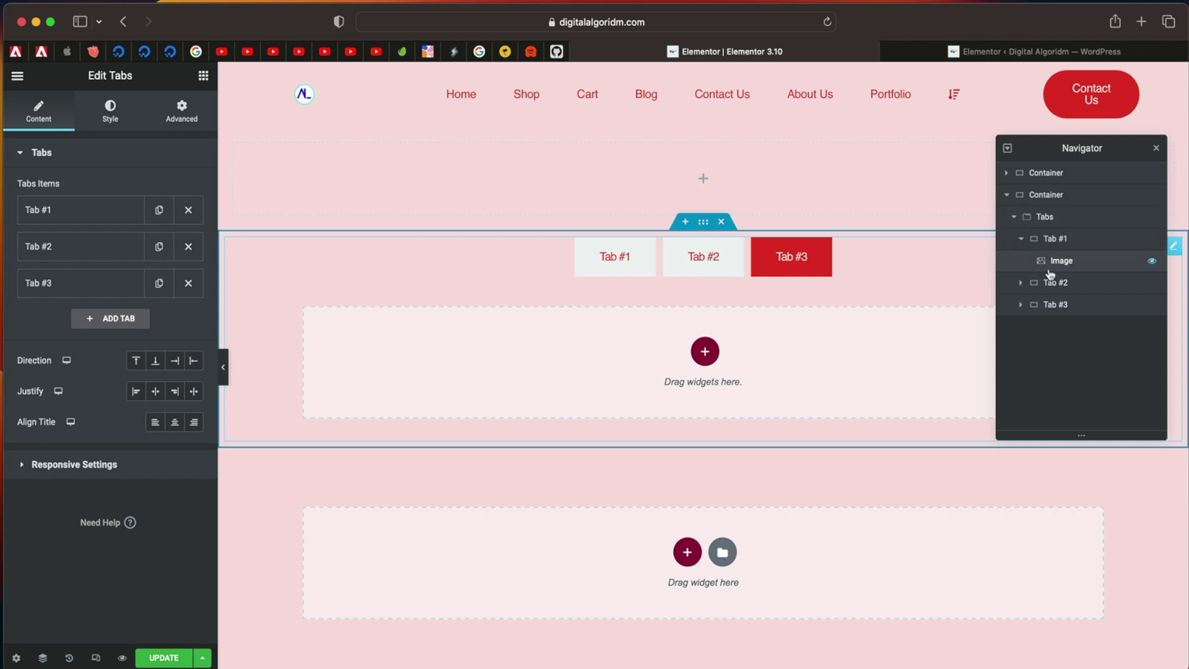
mouse_move(1055, 261)
mouse_down()
mouse_move(1057, 245)
mouse_move(1065, 265)
mouse_up()
click(1156, 149)
- Select Tab #2 and add a Google Maps widget into its content area
click(203, 75)
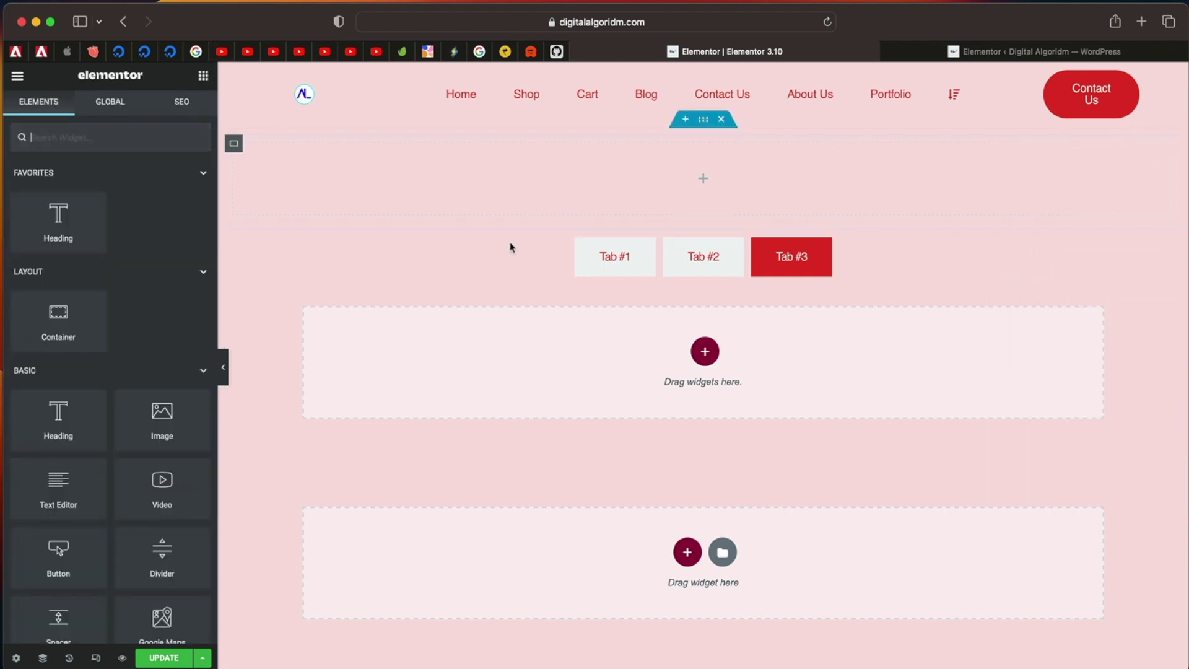
click(708, 256)
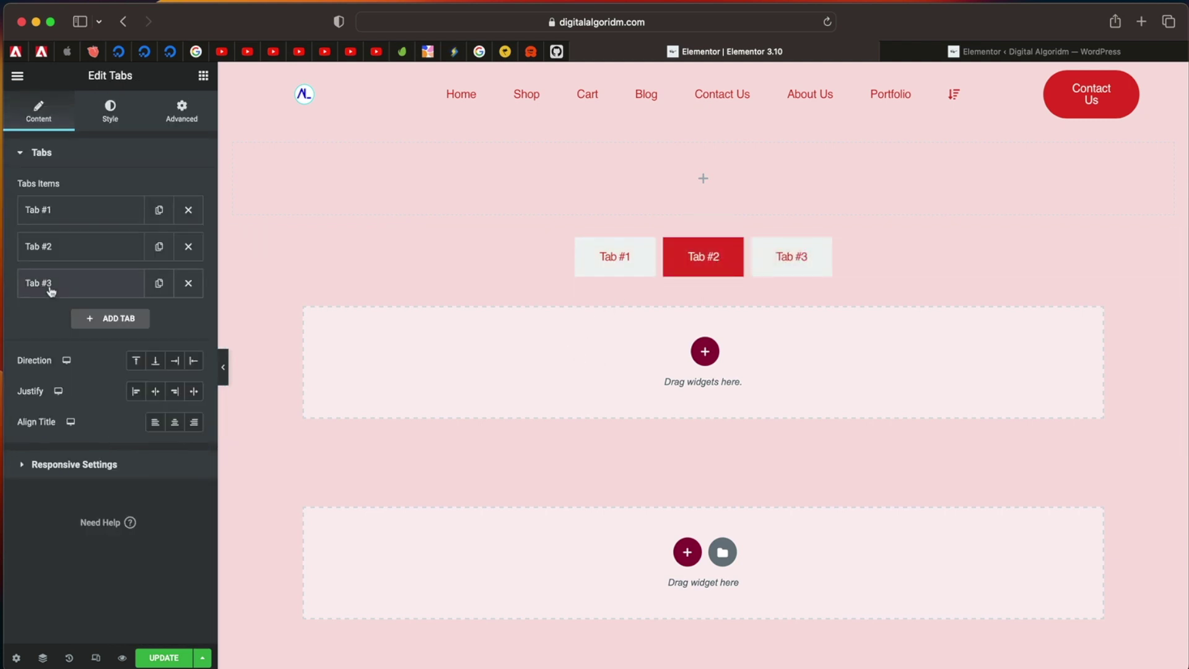
click(58, 246)
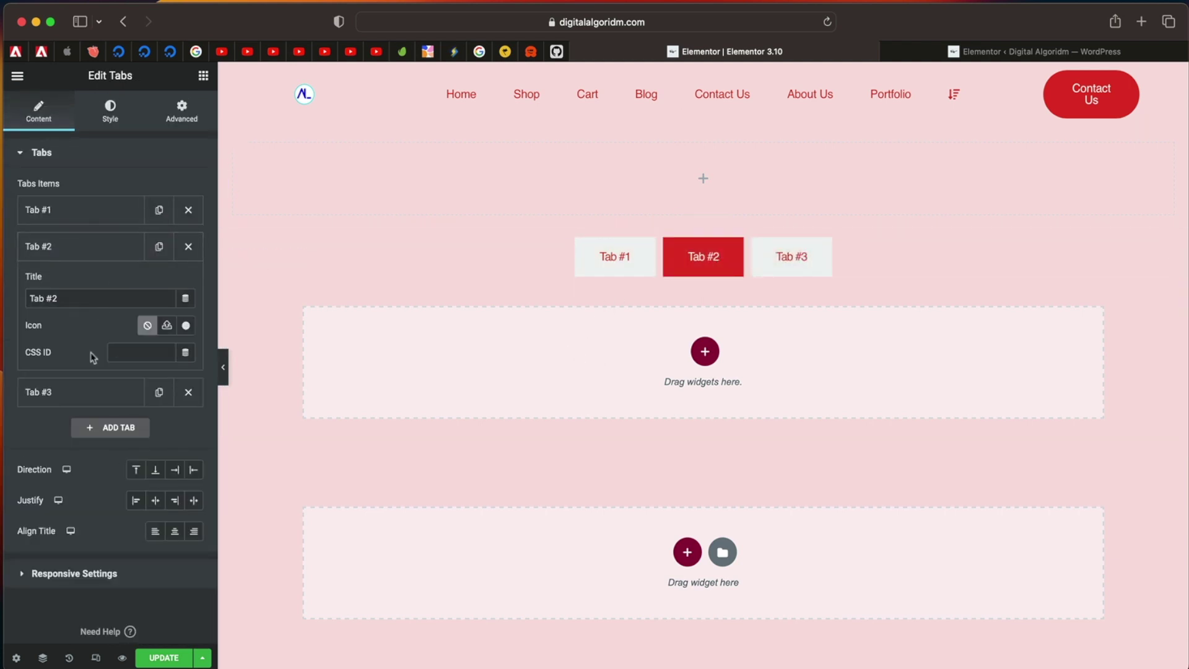
click(81, 247)
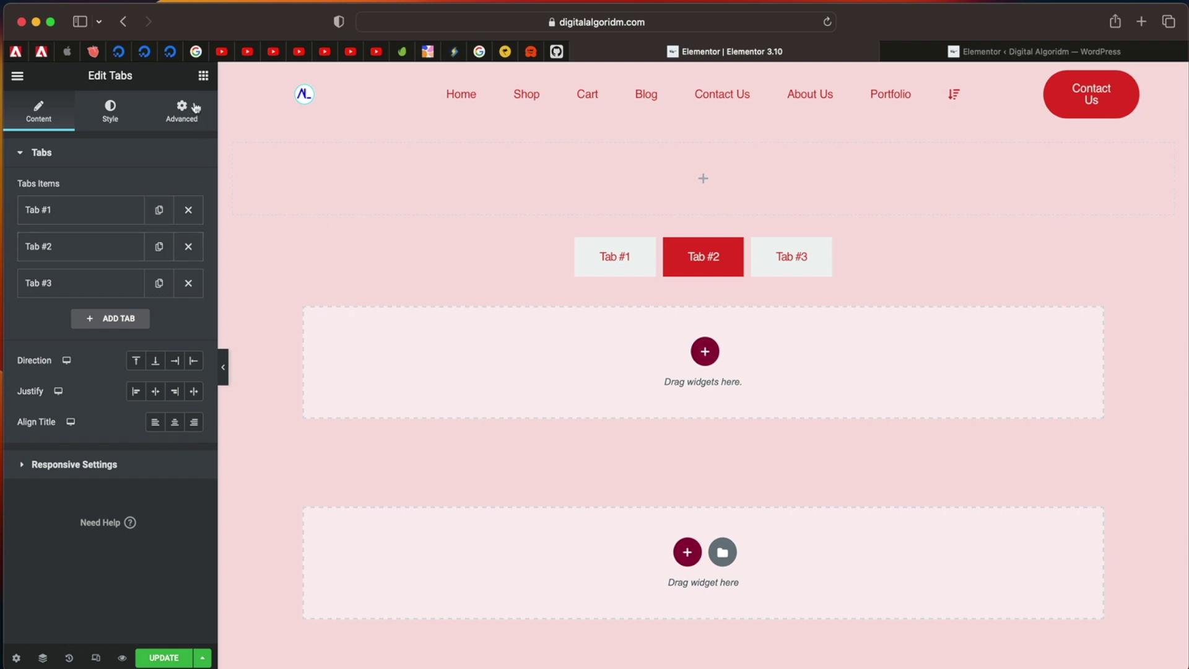
click(204, 80)
scroll(87, 470, down, 8)
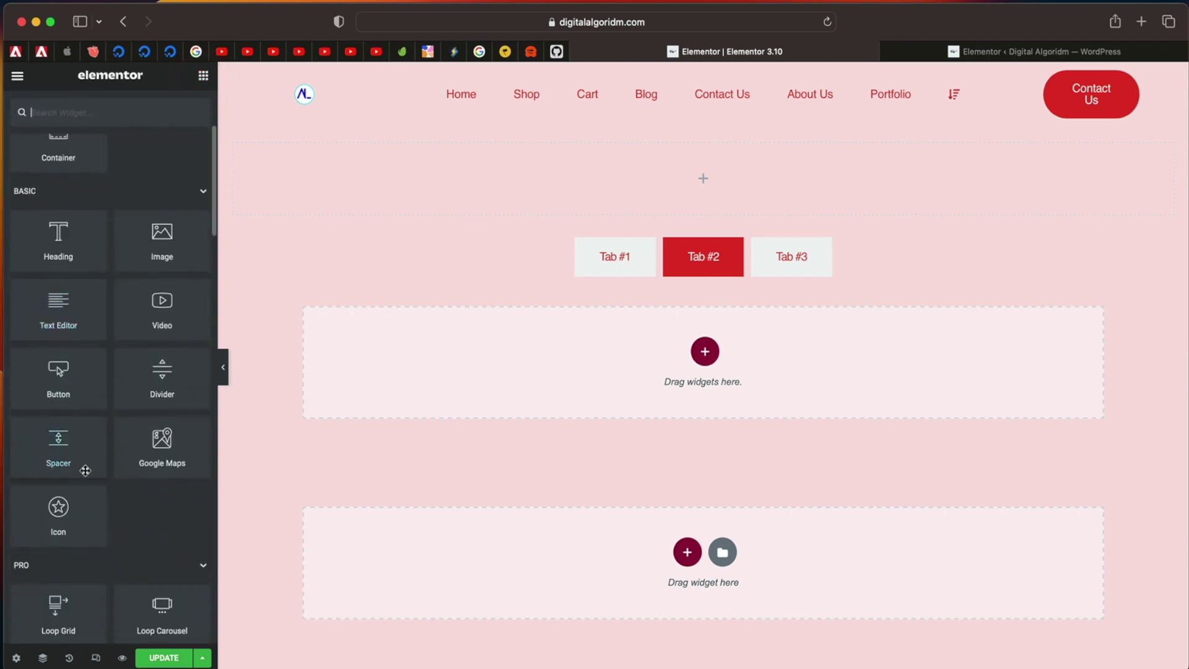
drag(162, 291, 446, 347)
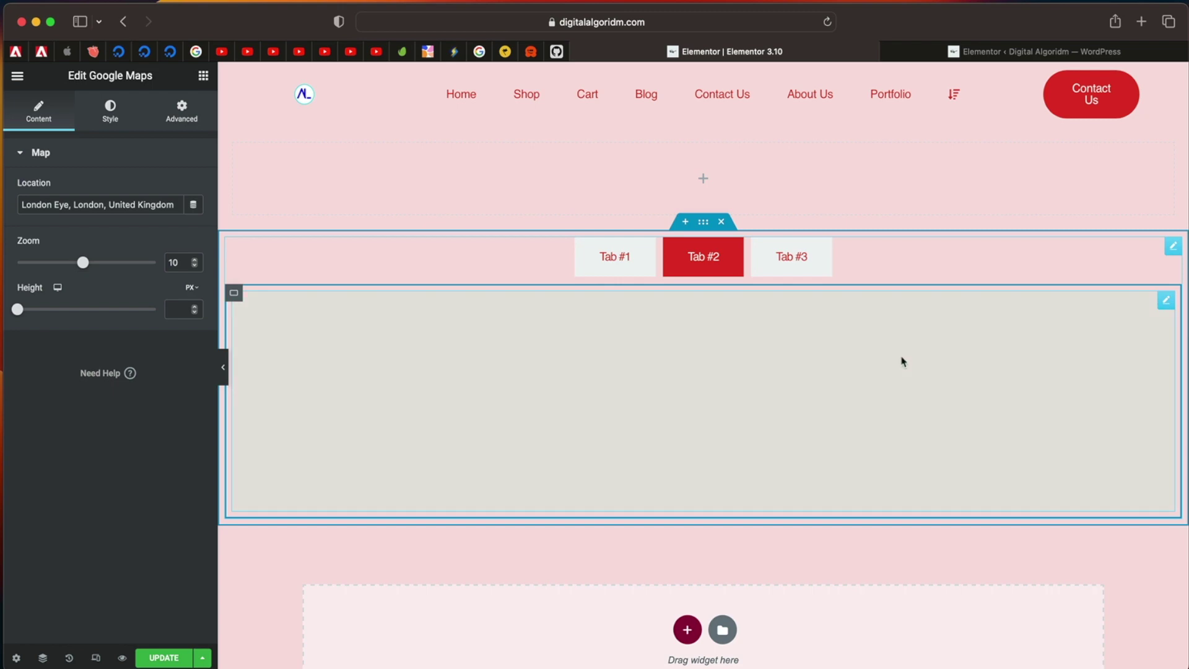
- Select Tab #3, add a Video widget into it, and check the tab contents
click(787, 265)
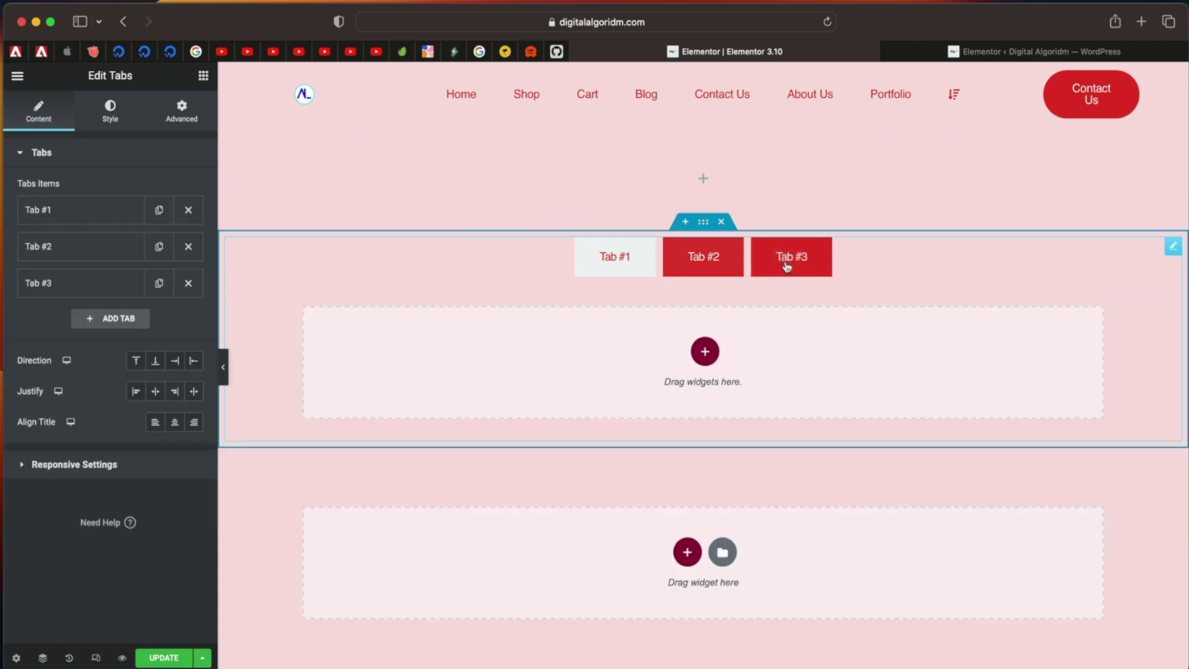
click(203, 75)
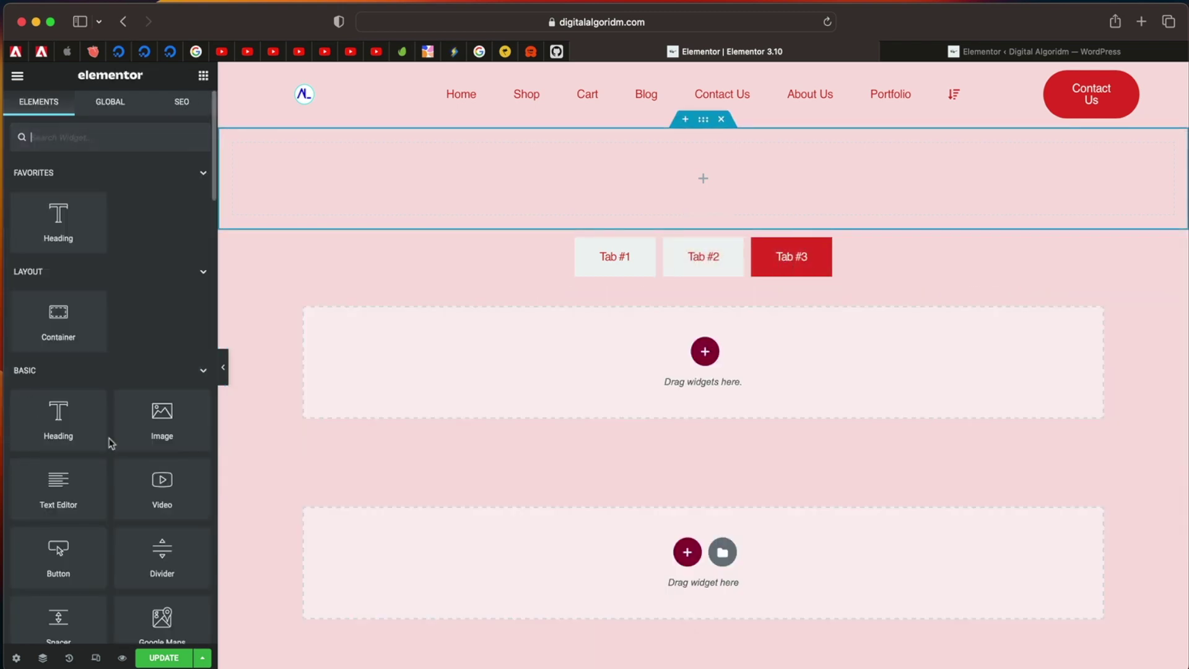
scroll(110, 442, down, 8)
scroll(110, 443, up, 4)
drag(158, 228, 613, 366)
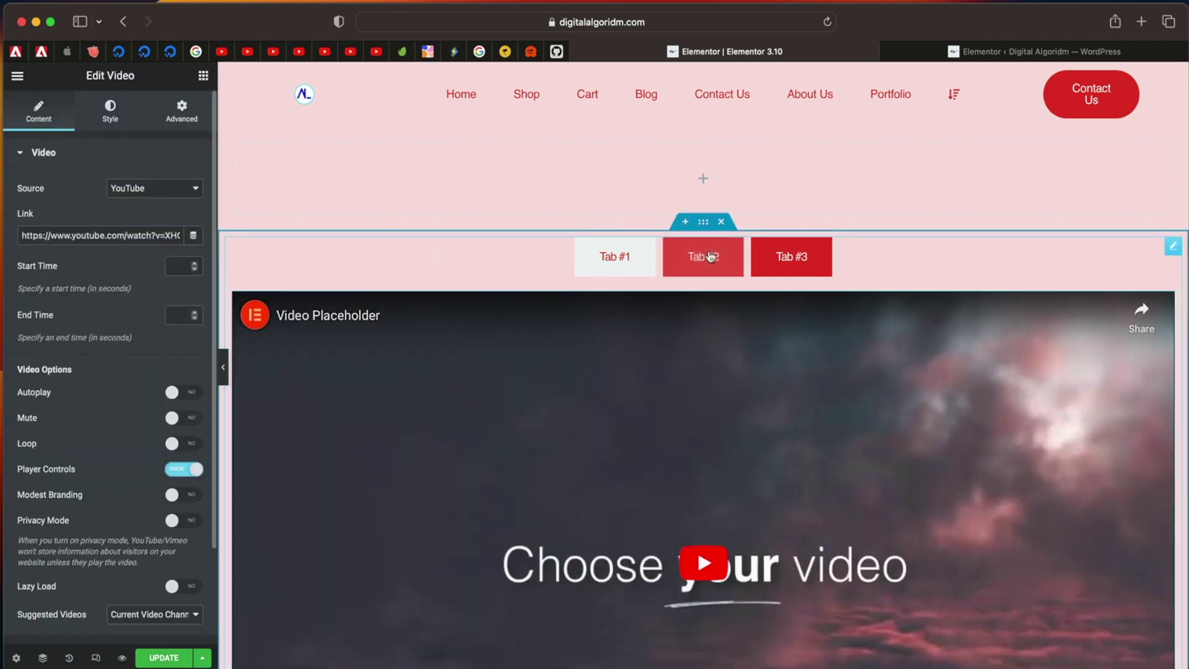
click(703, 256)
click(762, 256)
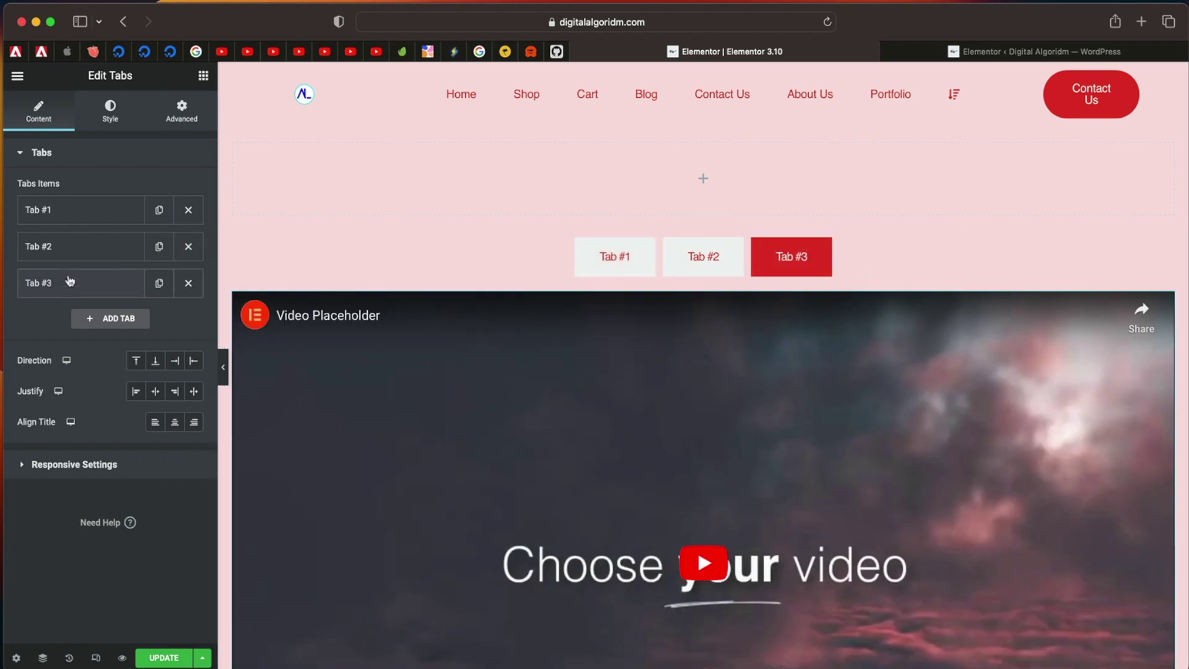
- Set the tabs Direction to Left, then check the map and video tabs
click(170, 362)
click(194, 361)
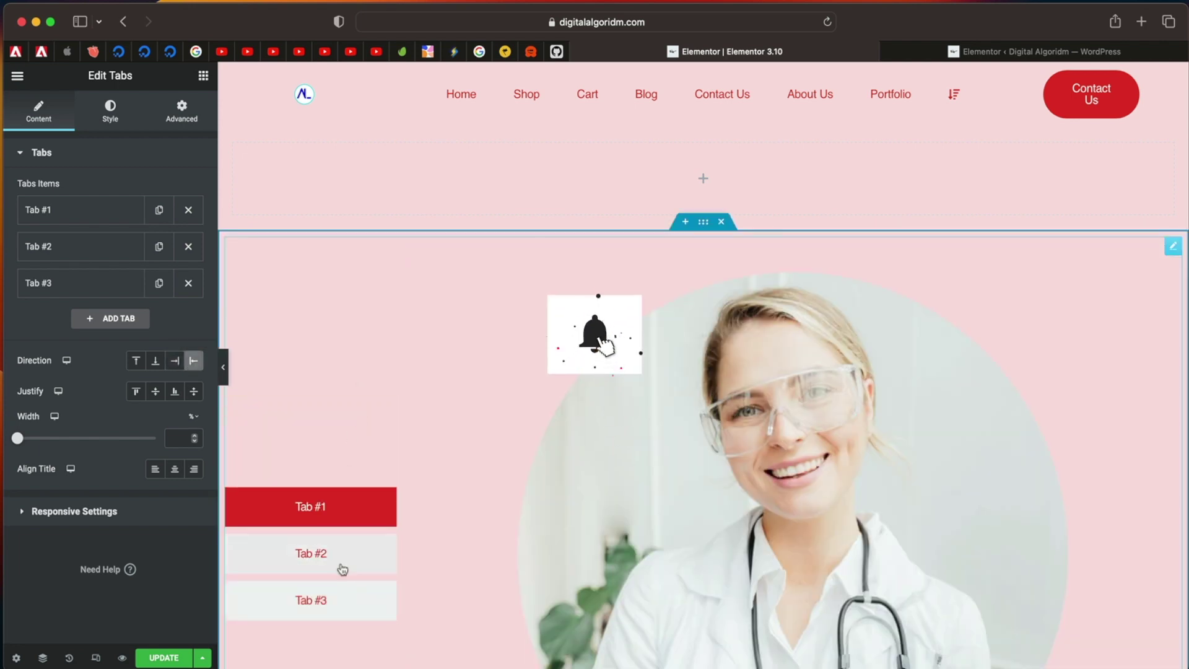
click(344, 568)
click(337, 400)
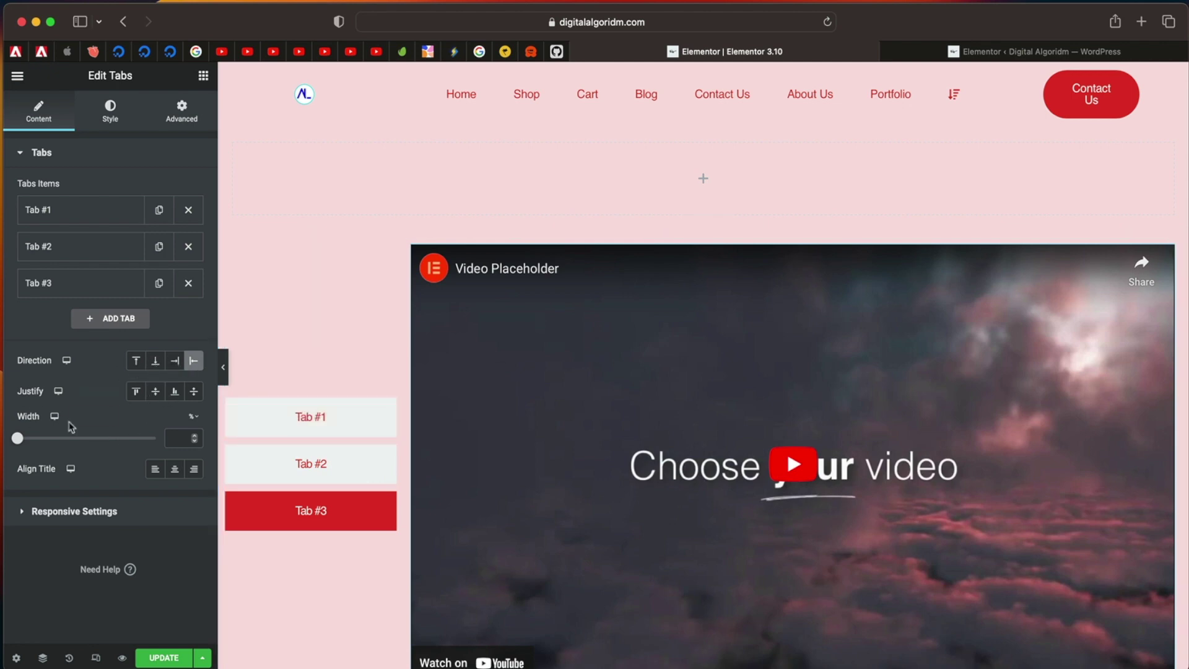
- In Responsive Settings, keep the Breakpoint at Mobile (> 767px)
click(84, 520)
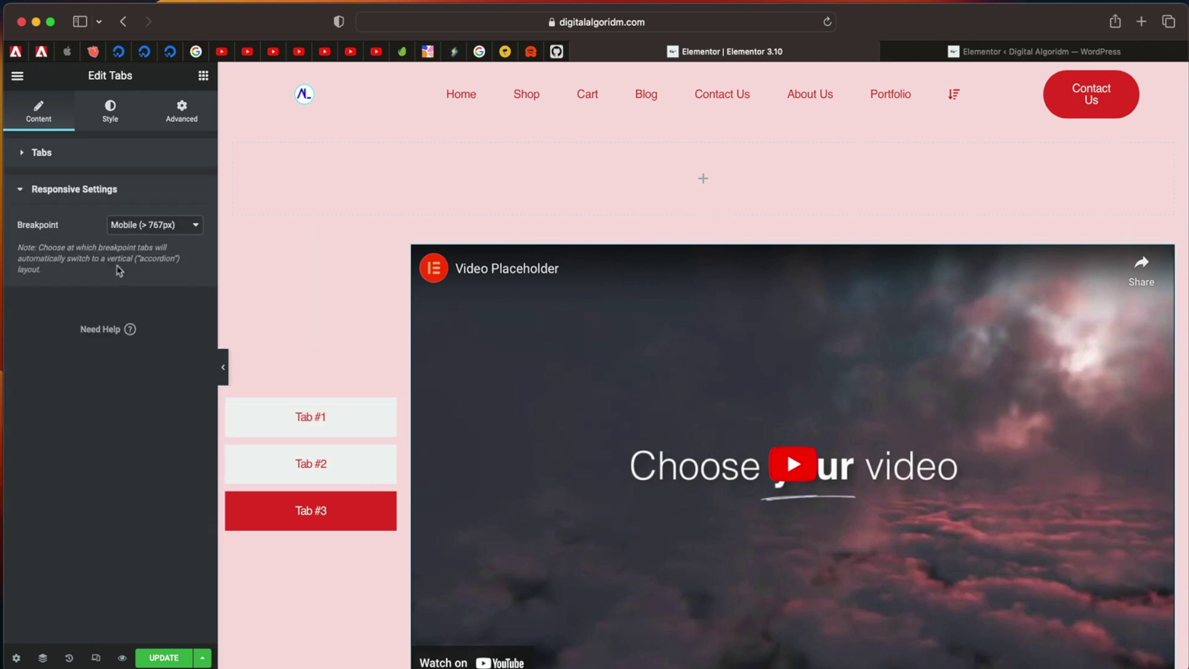
click(160, 226)
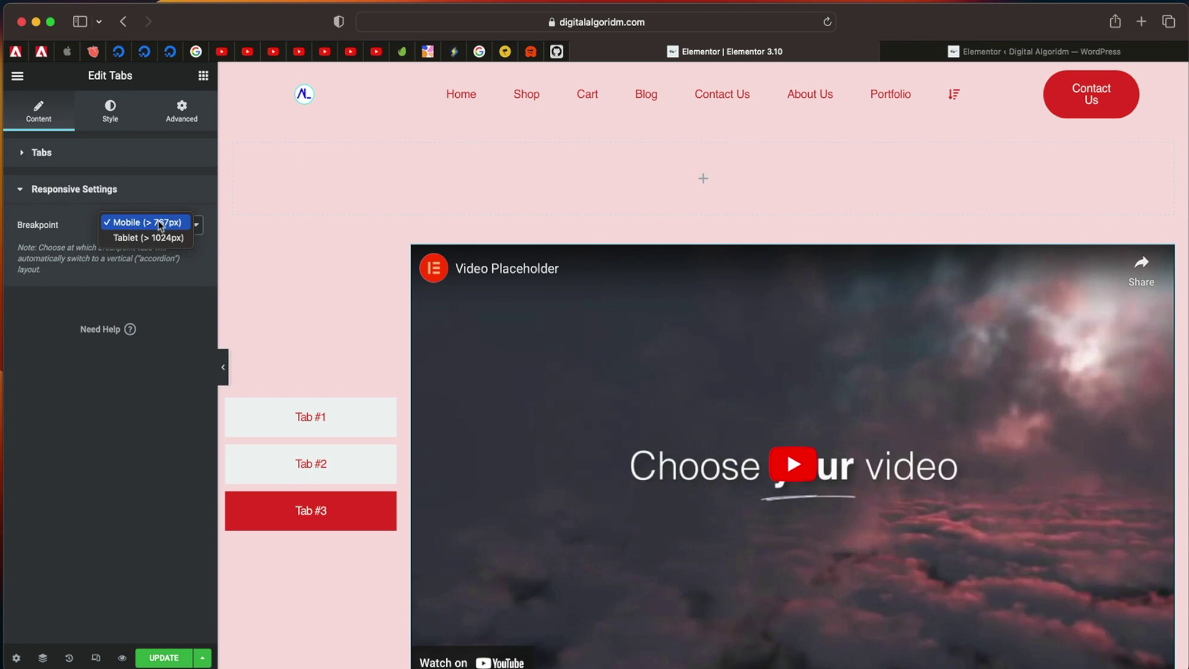
click(160, 223)
click(161, 225)
click(134, 187)
click(166, 224)
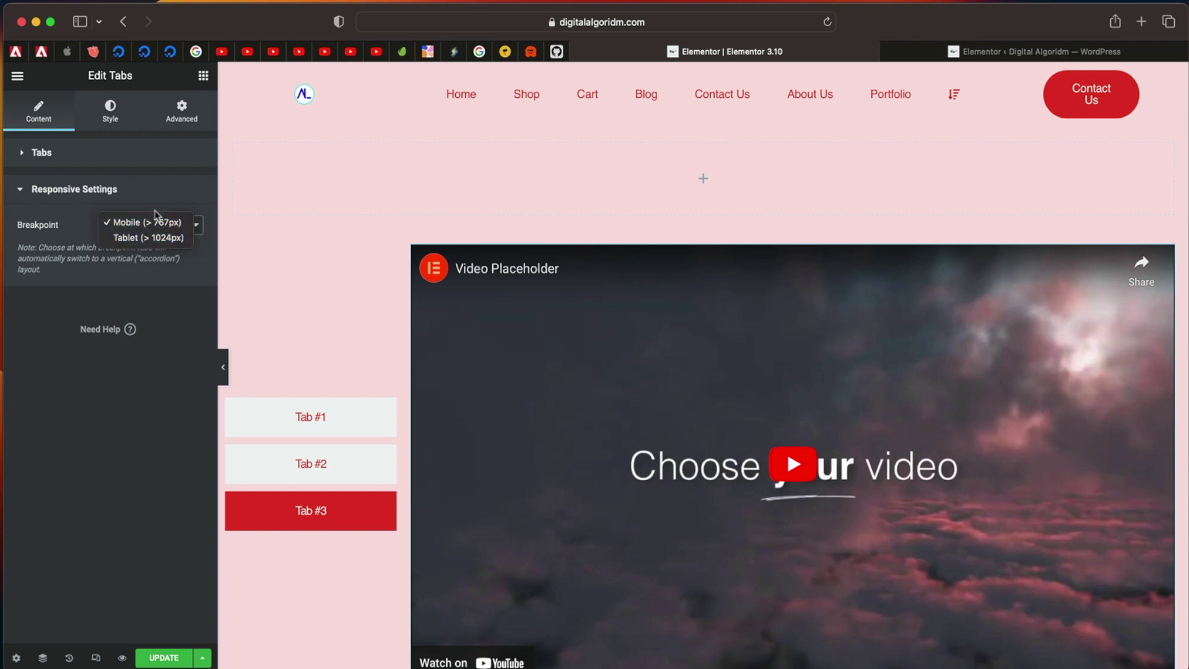
click(144, 187)
click(93, 189)
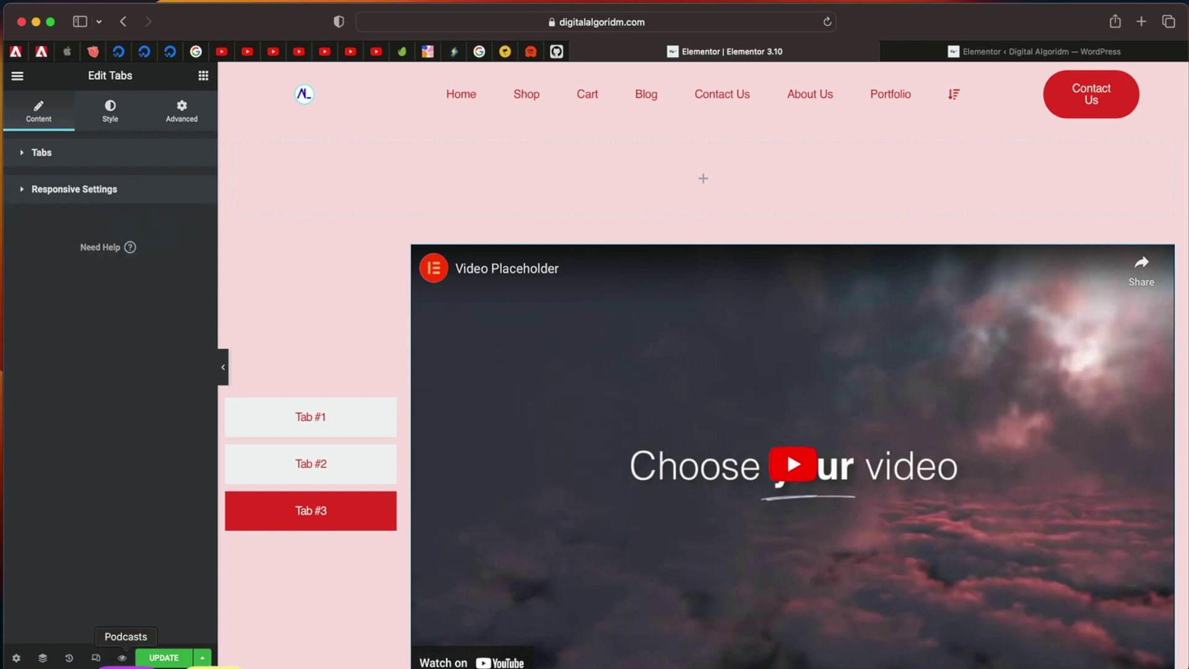
- Click UPDATE to save the page with the vertical tabs
click(163, 656)
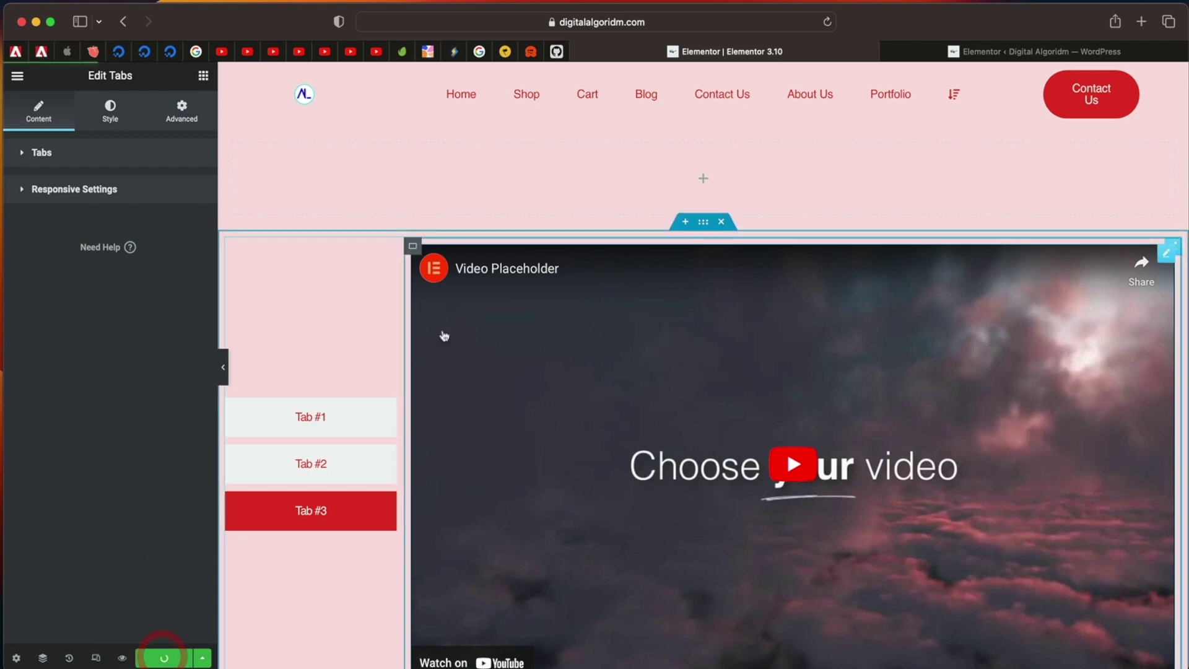